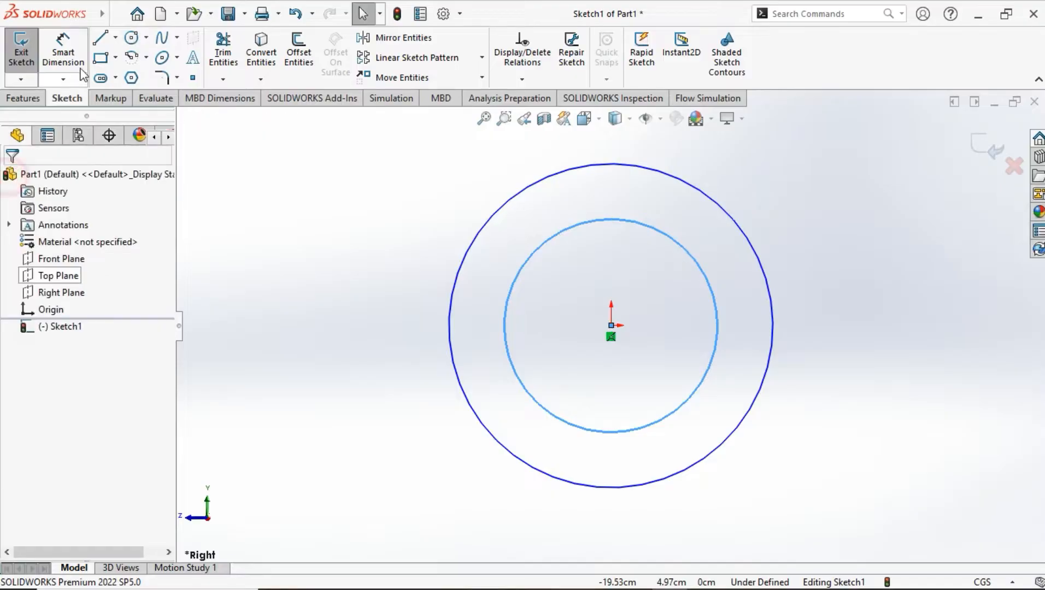
Dimension the outer circle's diameter at 50 cm
click(63, 49)
click(734, 218)
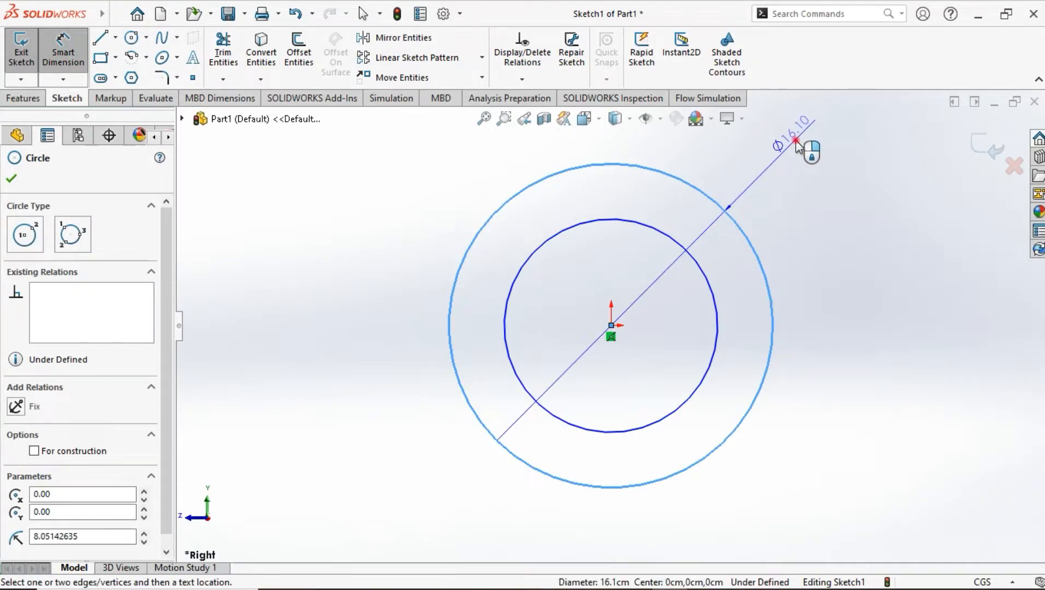
click(796, 142)
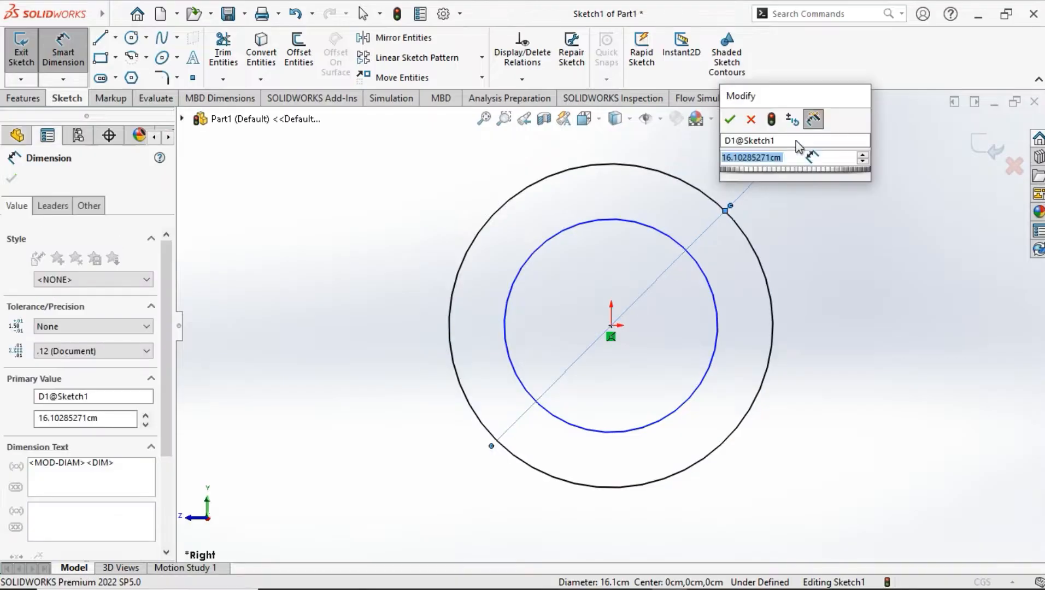
text(50)
key(Return)
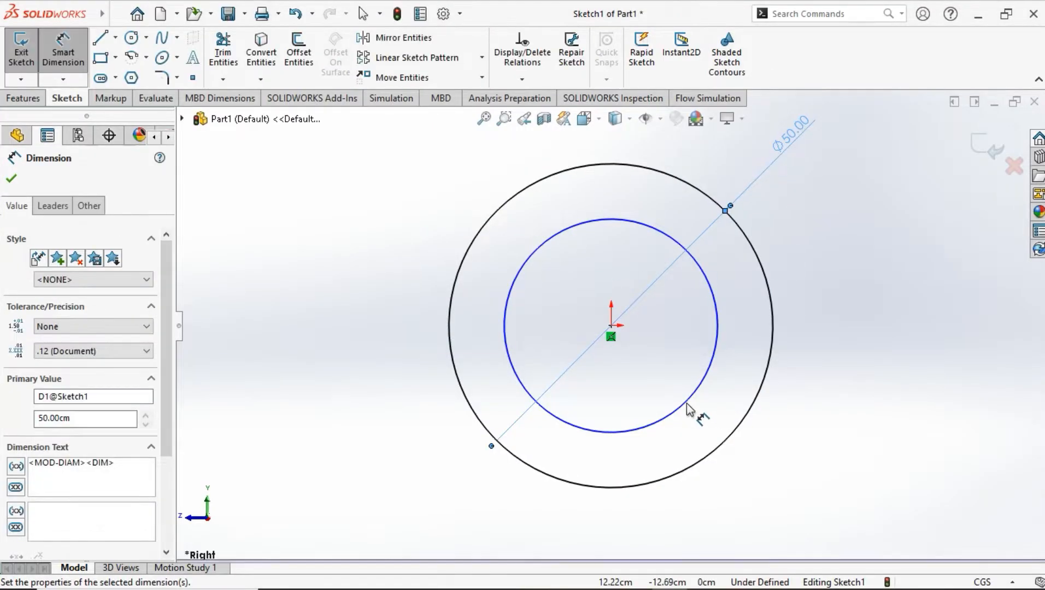
Dimension the inner circle's diameter at 30 cm and finish dimensioning
click(786, 517)
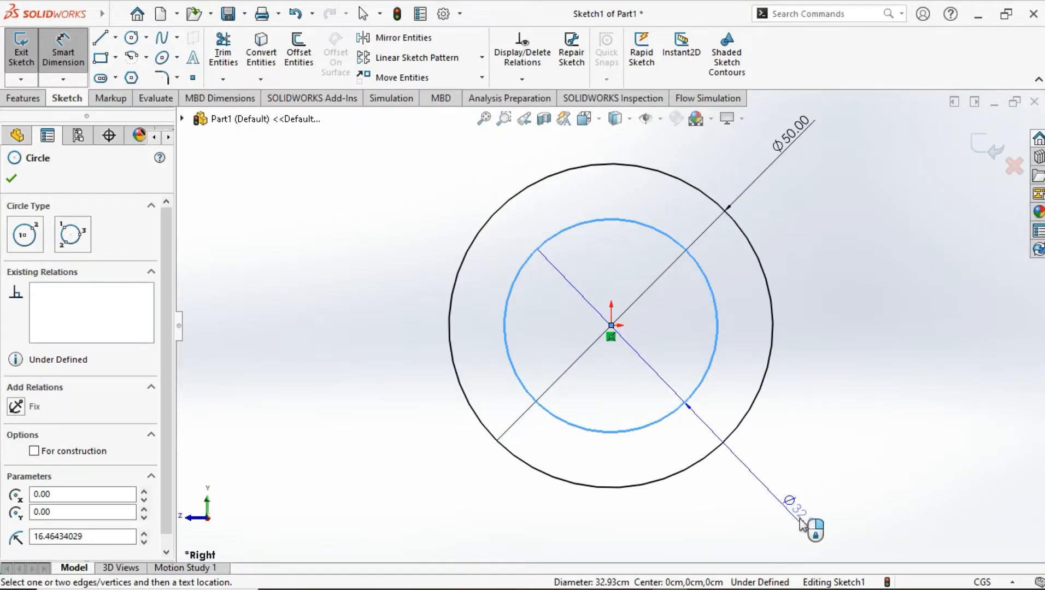
click(819, 514)
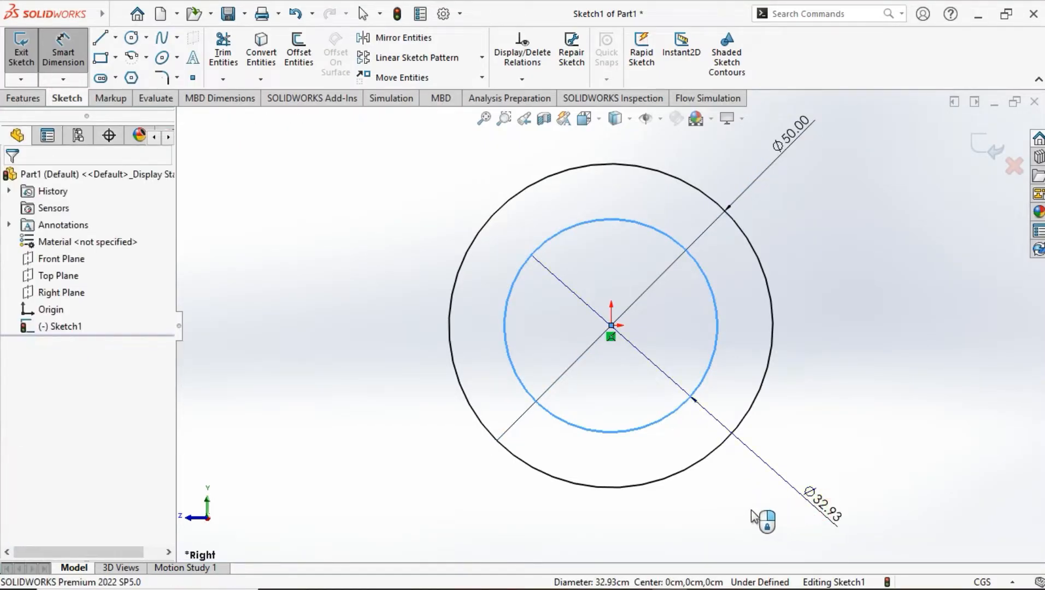
text(30)
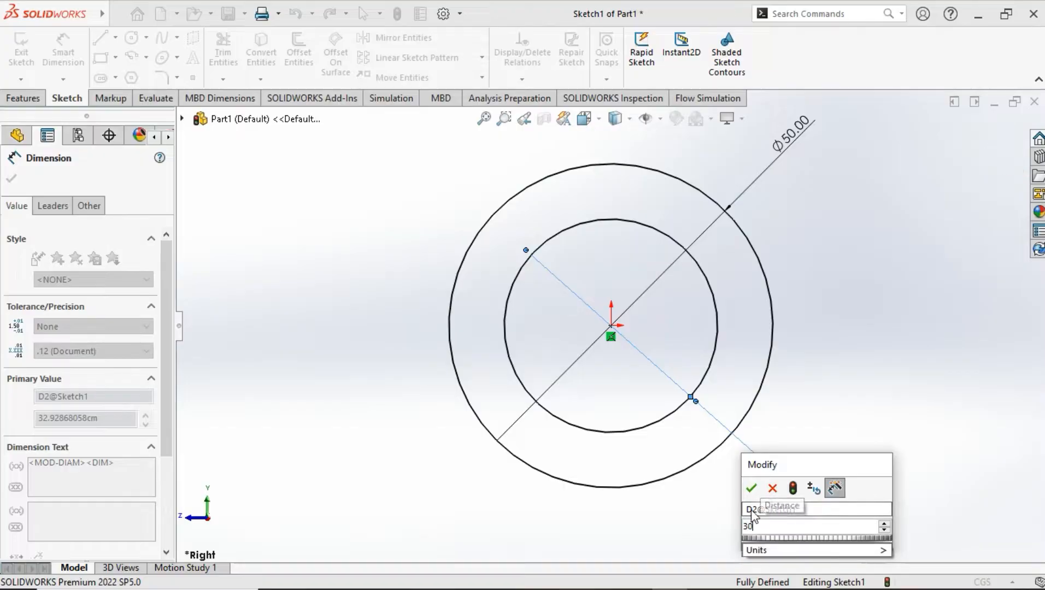
key(Return)
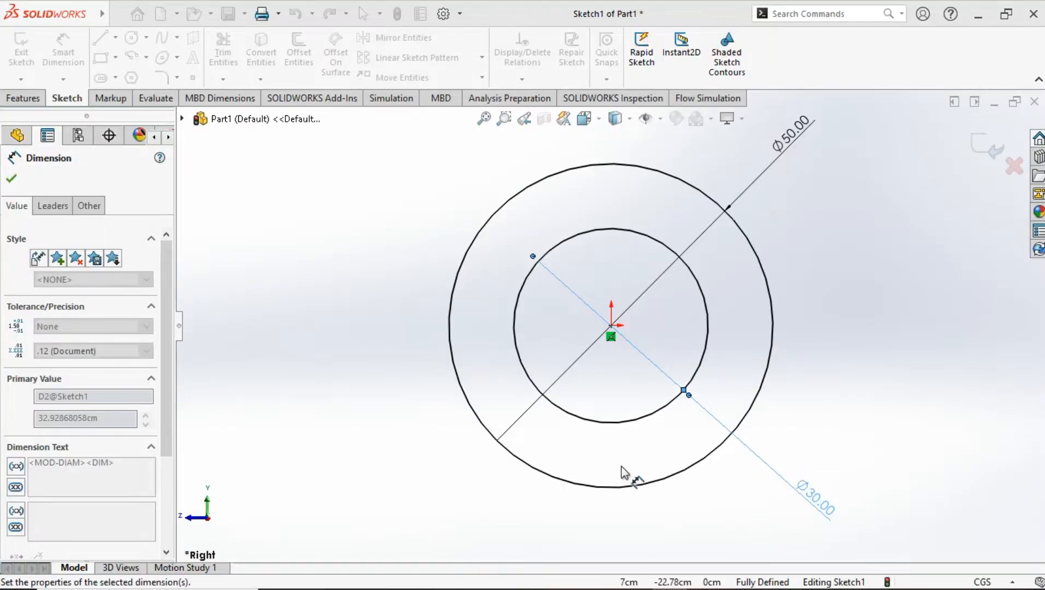
click(11, 178)
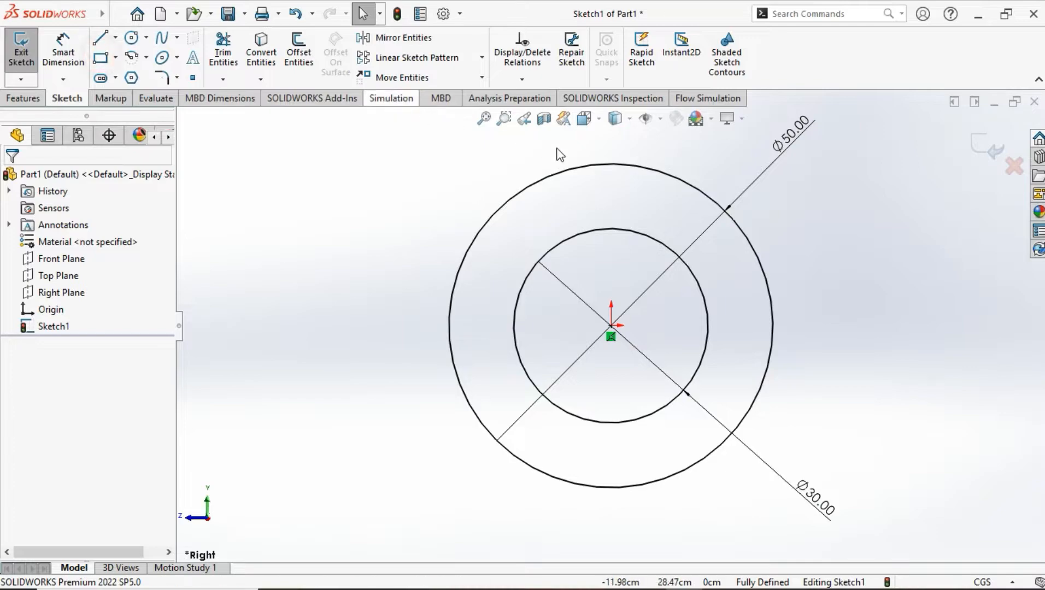
Sketch a corner rectangle about 61 cm long and 10 cm high, running left from the topmost point of the outer circle
click(607, 164)
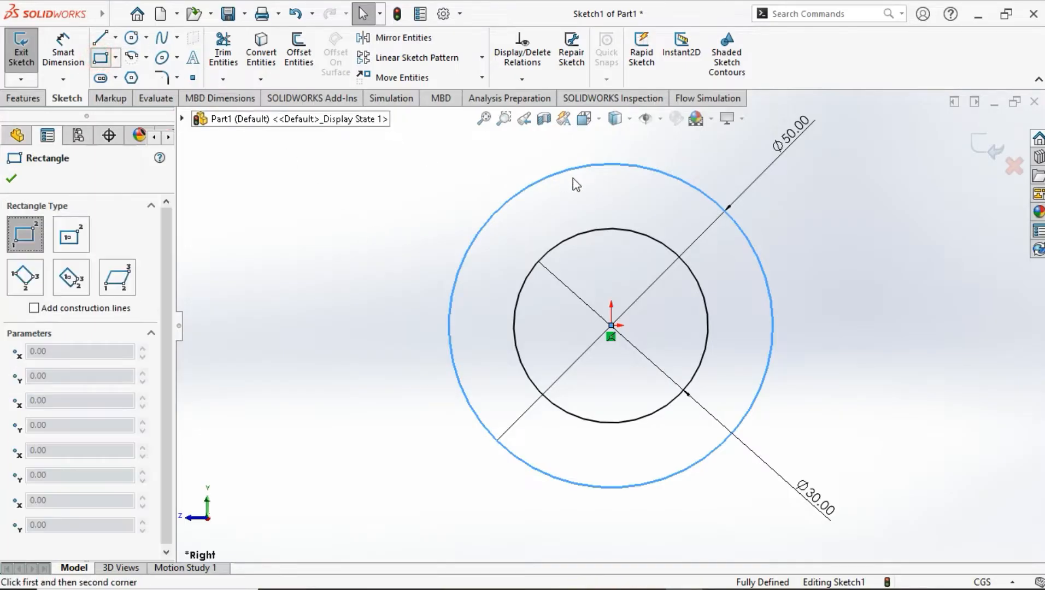
click(611, 164)
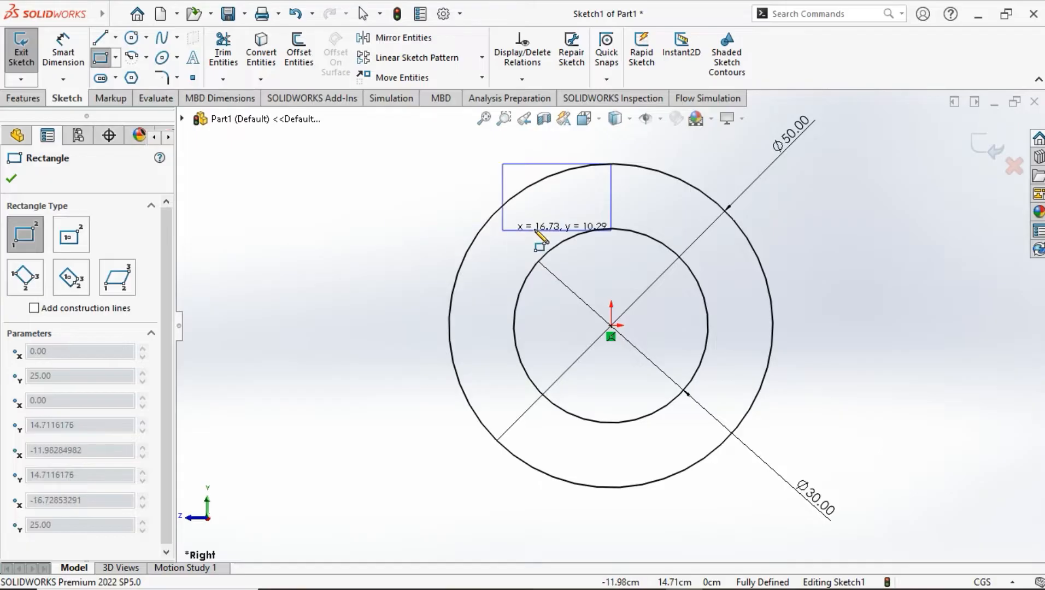
click(216, 227)
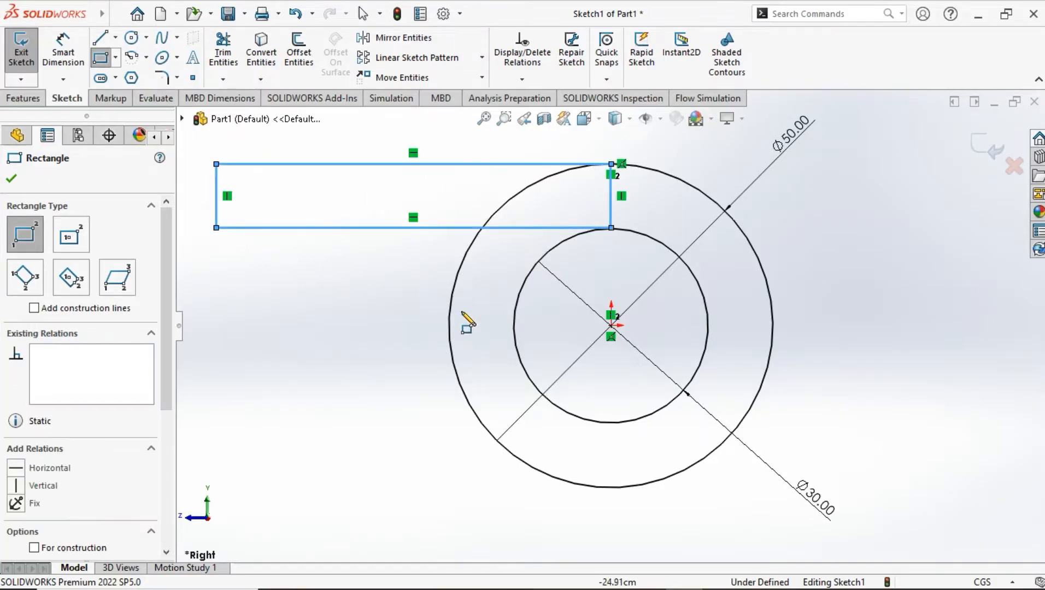
Sketch a second rectangle about 57 cm long and 10 cm high, running right from the lowest point of the inner circle
click(611, 423)
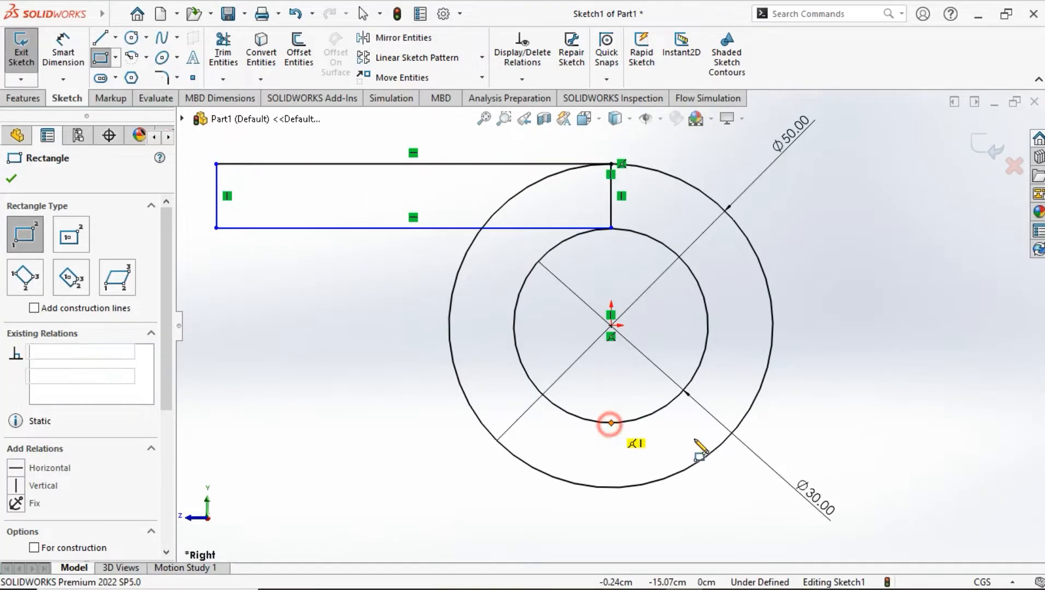
click(977, 487)
key(Escape)
Make the upper rectangle's lower inner corner coincident with the inner circle
key(f)
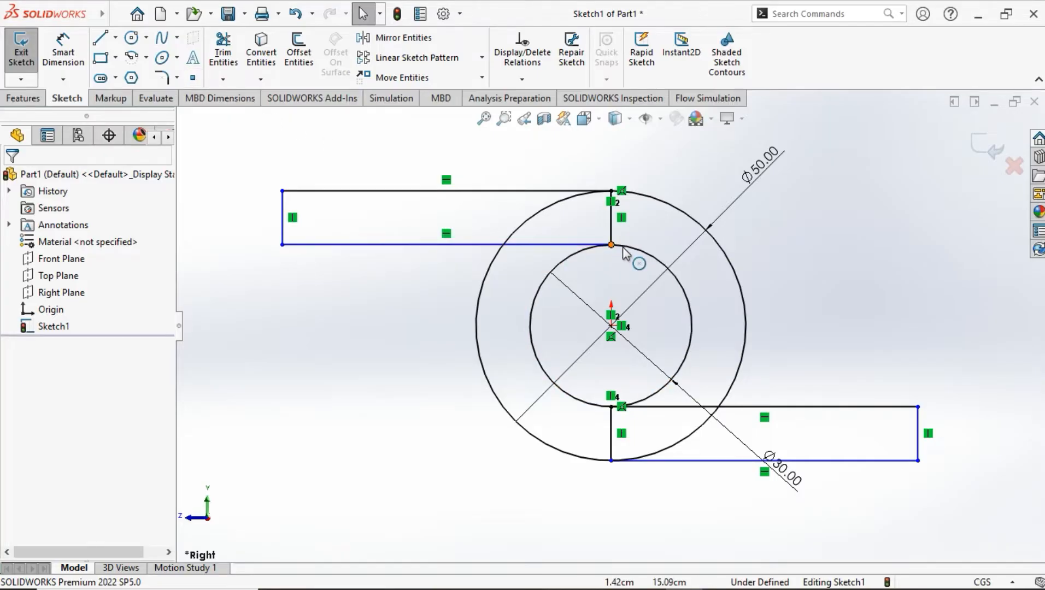
scroll(625, 253, down, 5)
click(613, 275)
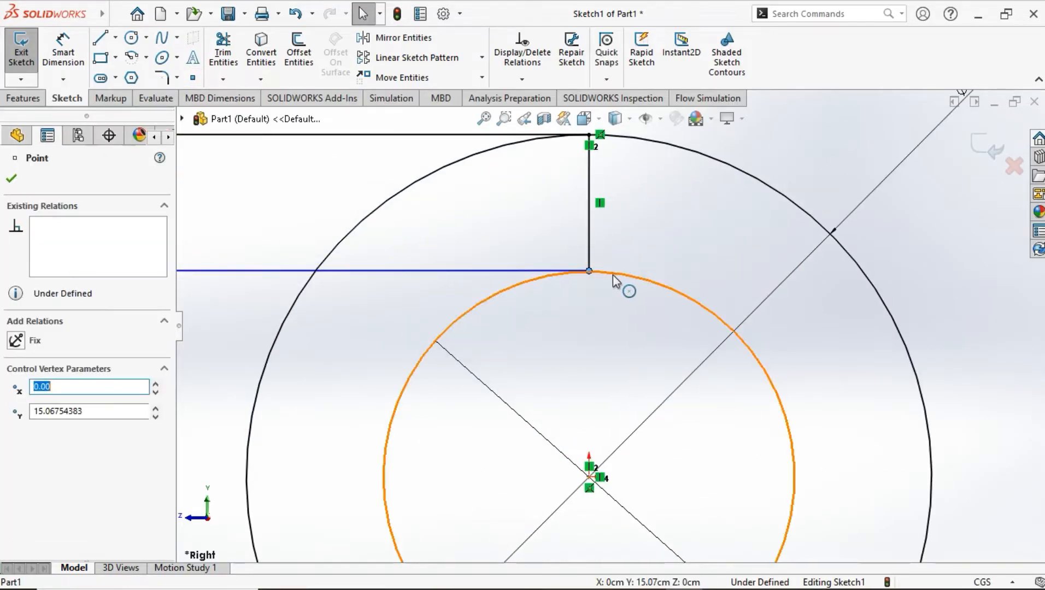
ctrl+click(418, 365)
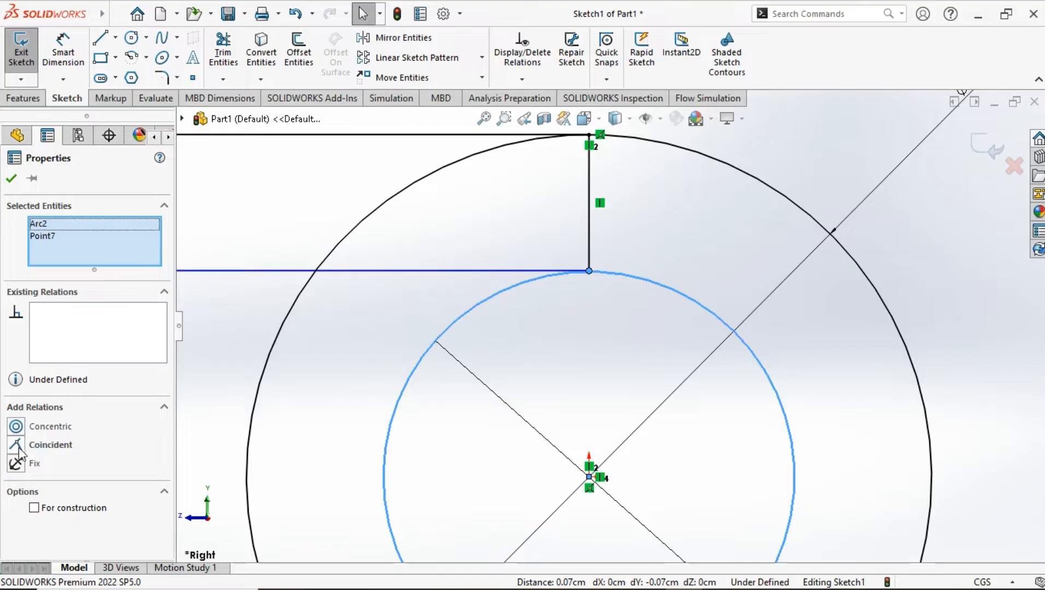
click(15, 446)
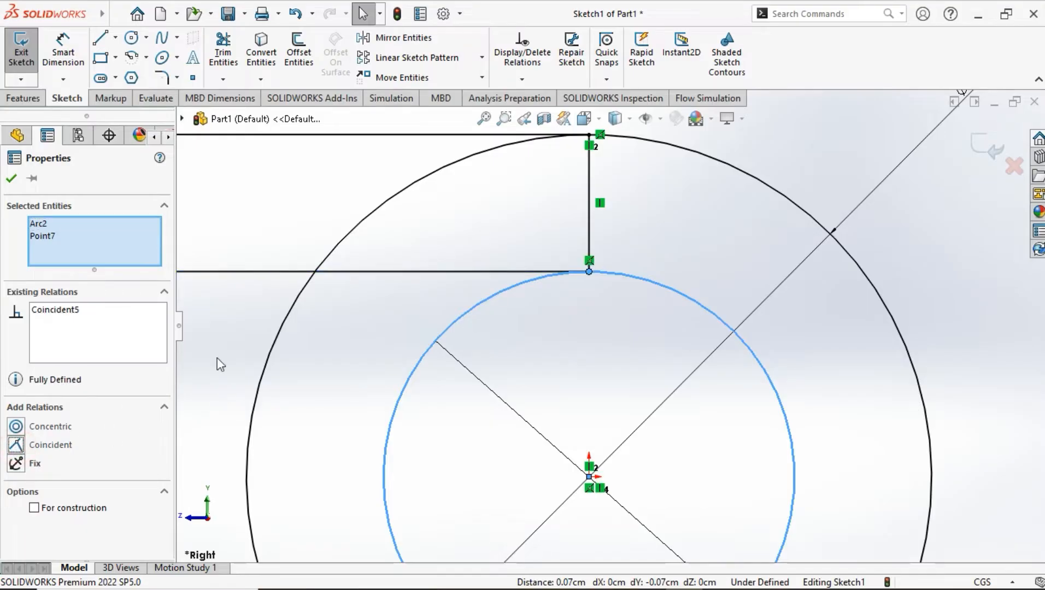
click(11, 177)
Make the lower rectangle's bottom inner corner coincident with the outer circle
scroll(723, 413, up, 5)
scroll(716, 418, down, 4)
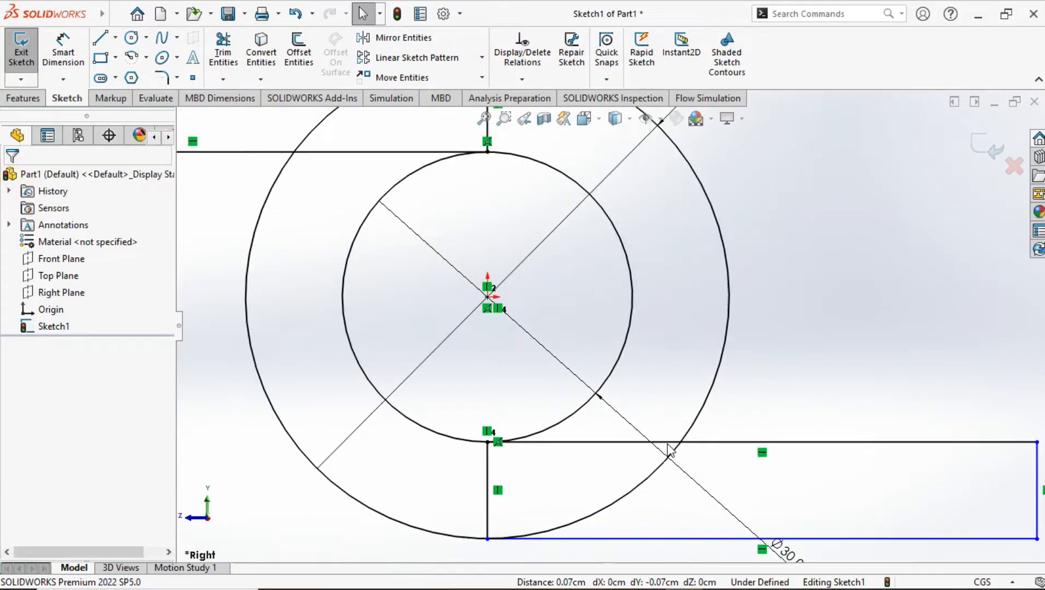
click(487, 539)
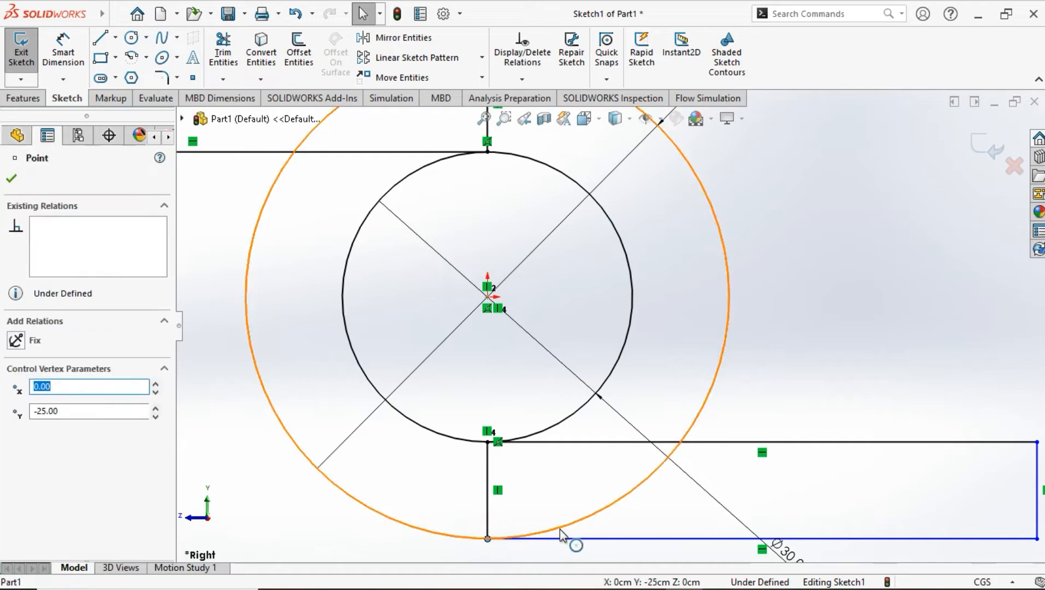
click(515, 535)
ctrl+click(487, 539)
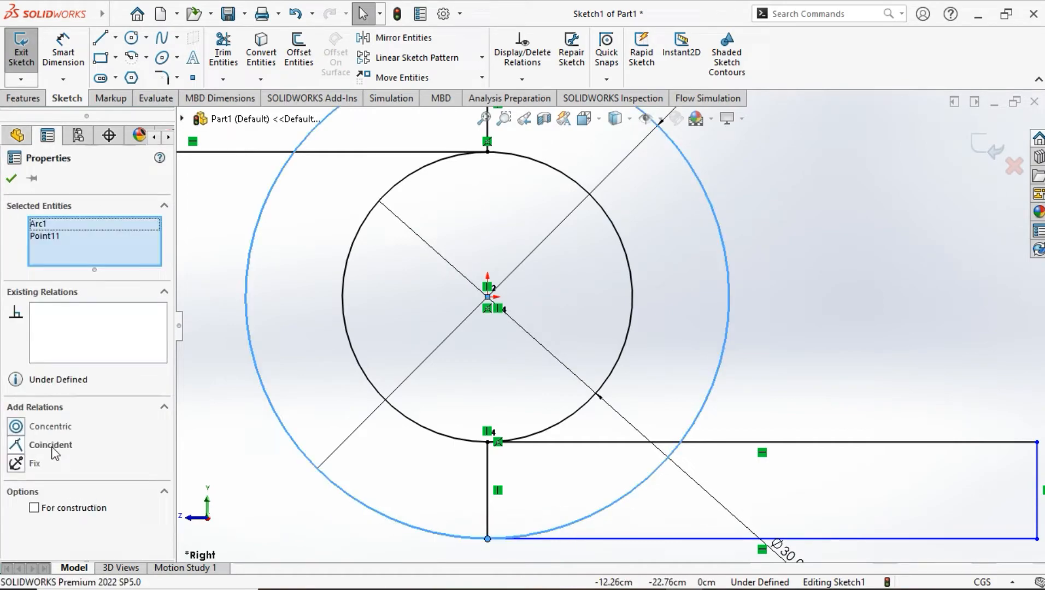
click(16, 446)
click(12, 179)
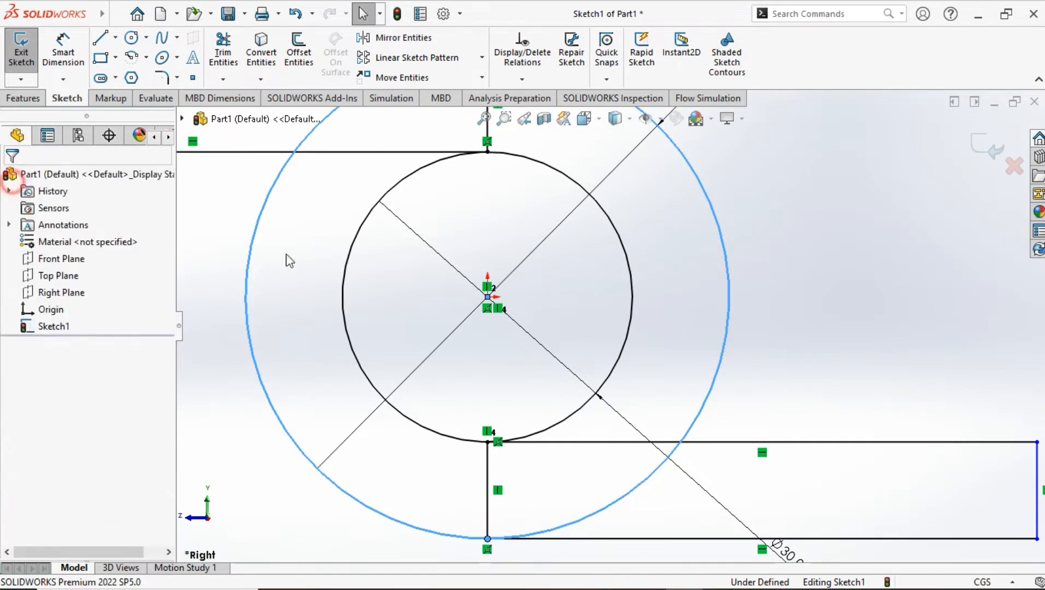
Dimension the upper rectangle's top edge at 70 cm
scroll(334, 267, up, 4)
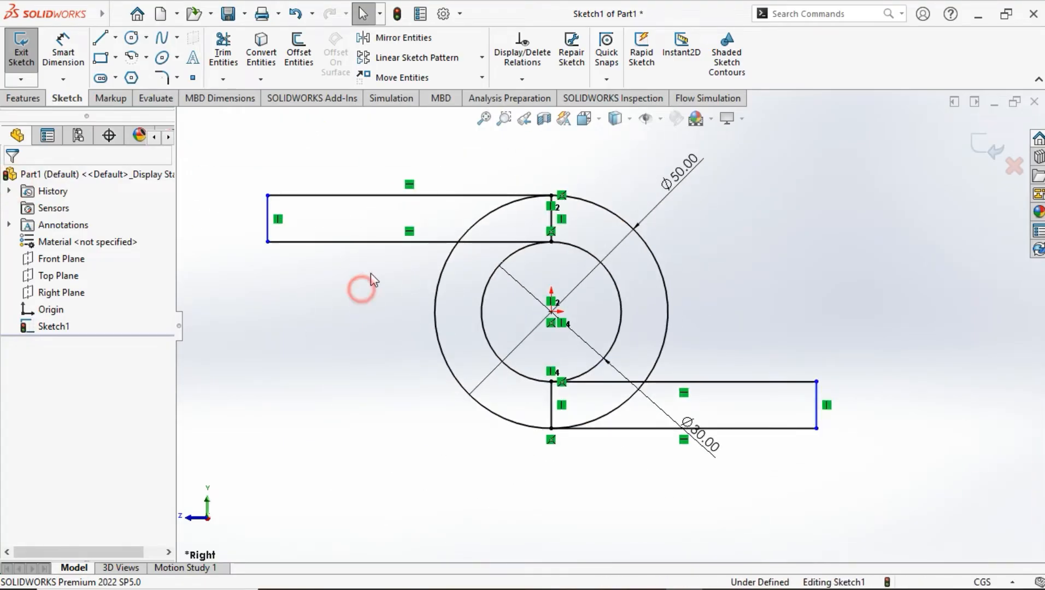
click(63, 51)
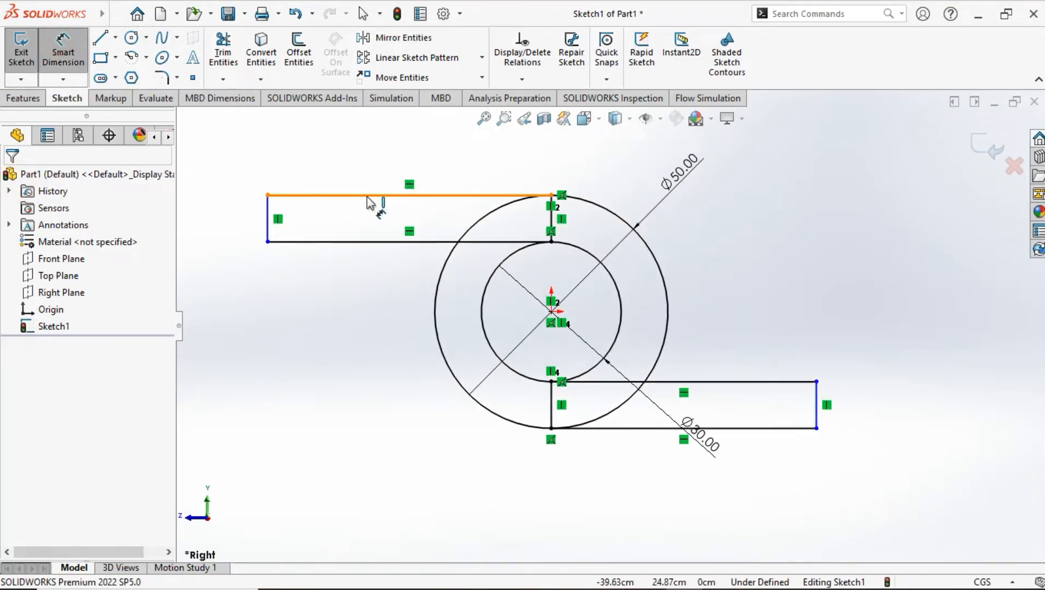
click(380, 186)
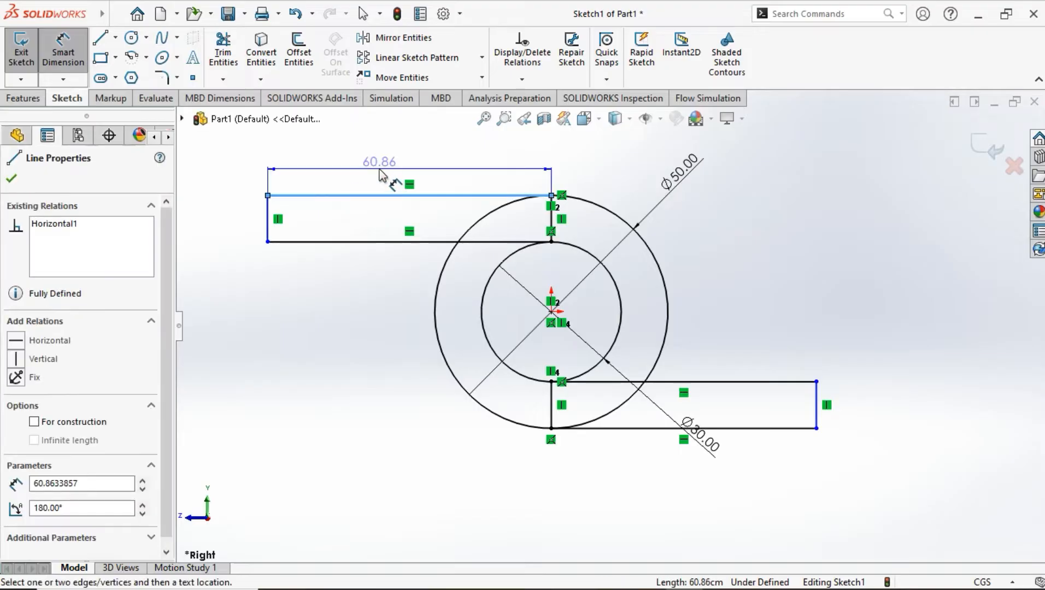
click(379, 164)
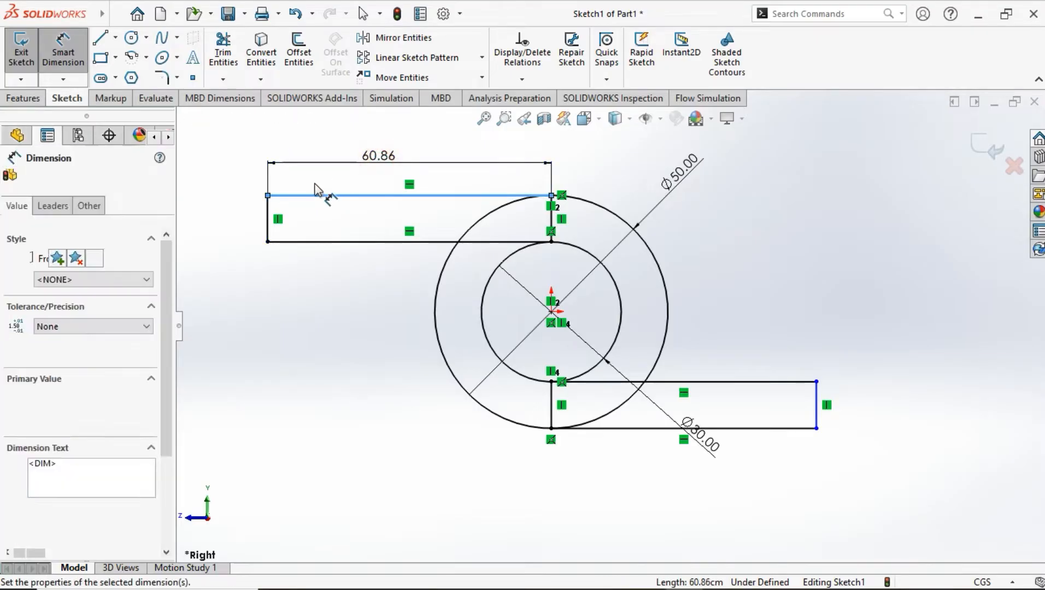
text(70)
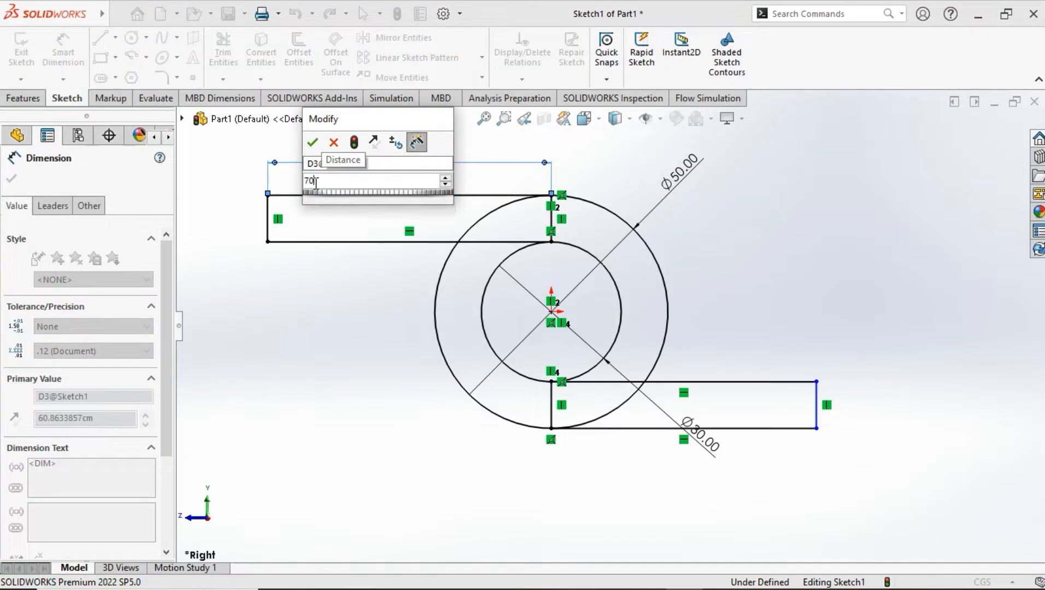
key(Return)
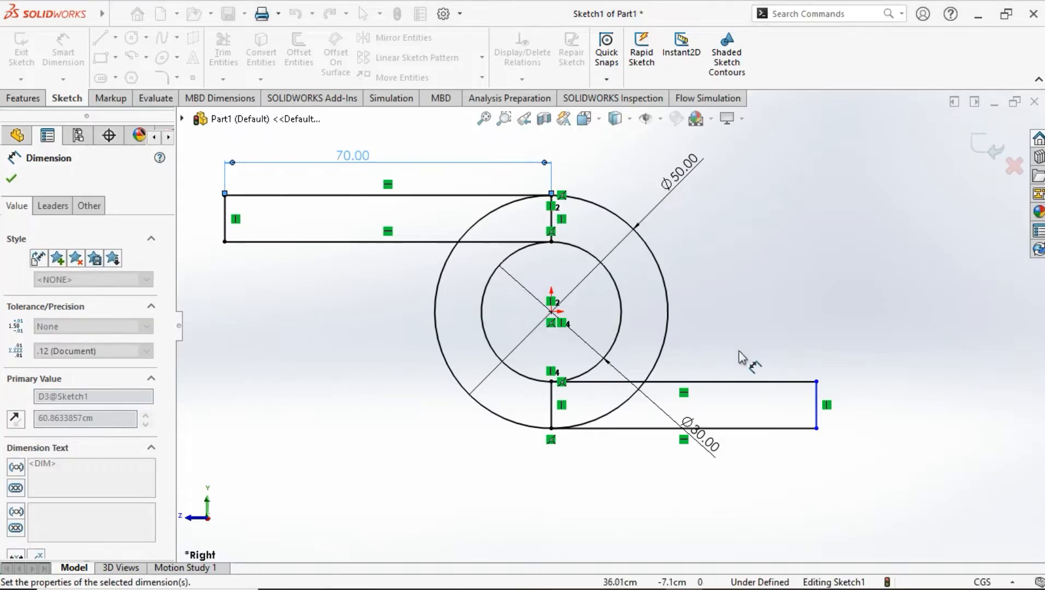
Dimension the lower rectangle's bottom edge at 50 cm and finish dimensioning
click(727, 428)
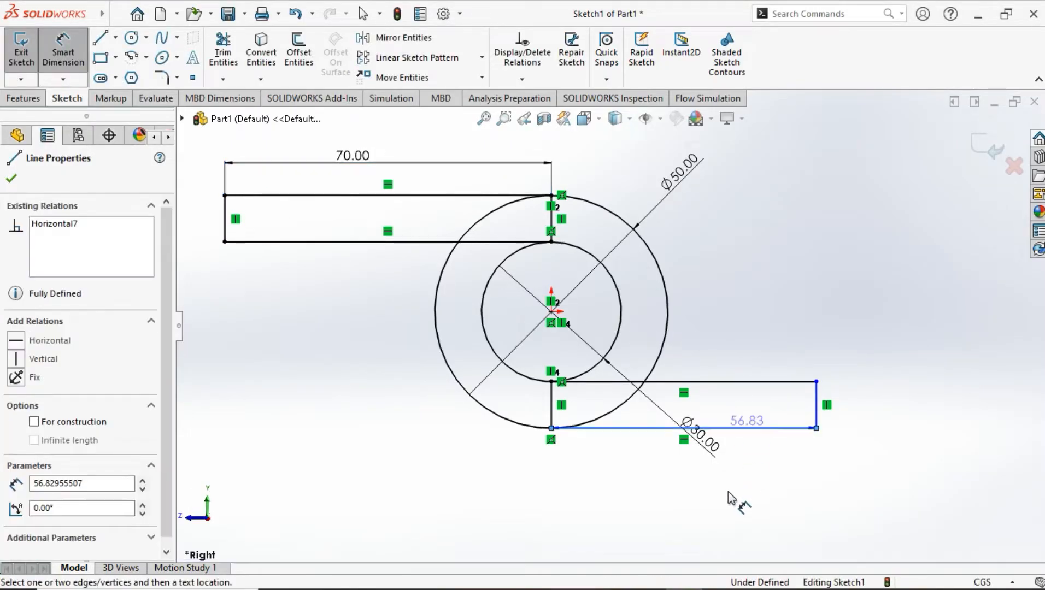
click(727, 495)
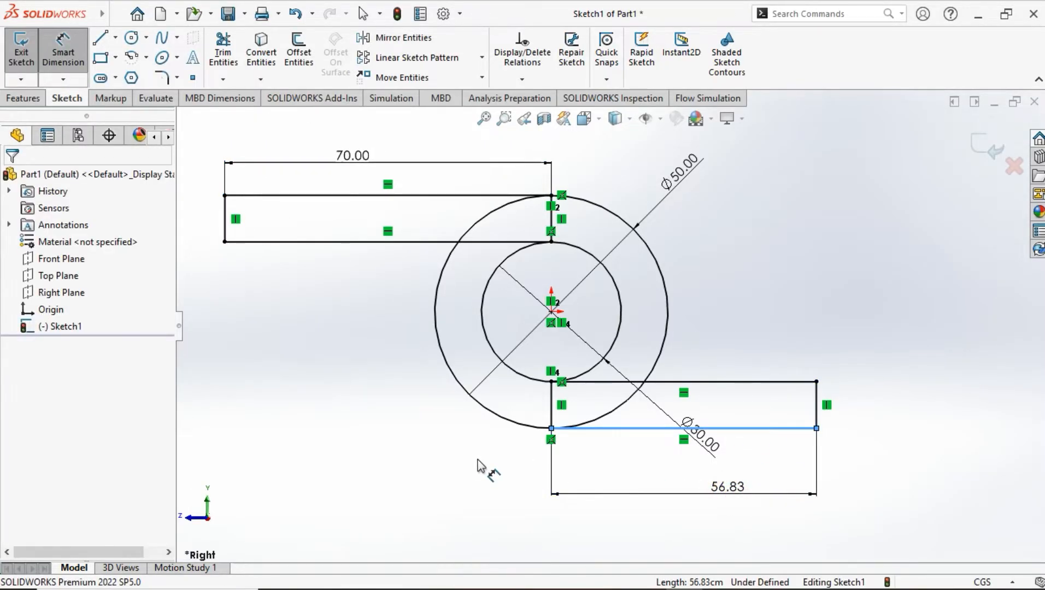
text(5)
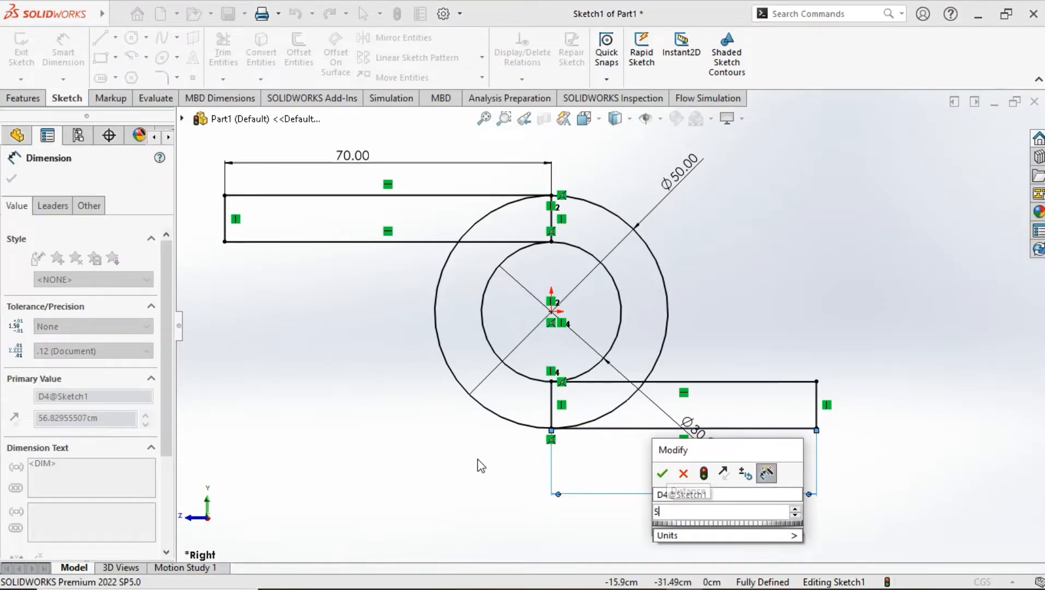
text(0)
key(Return)
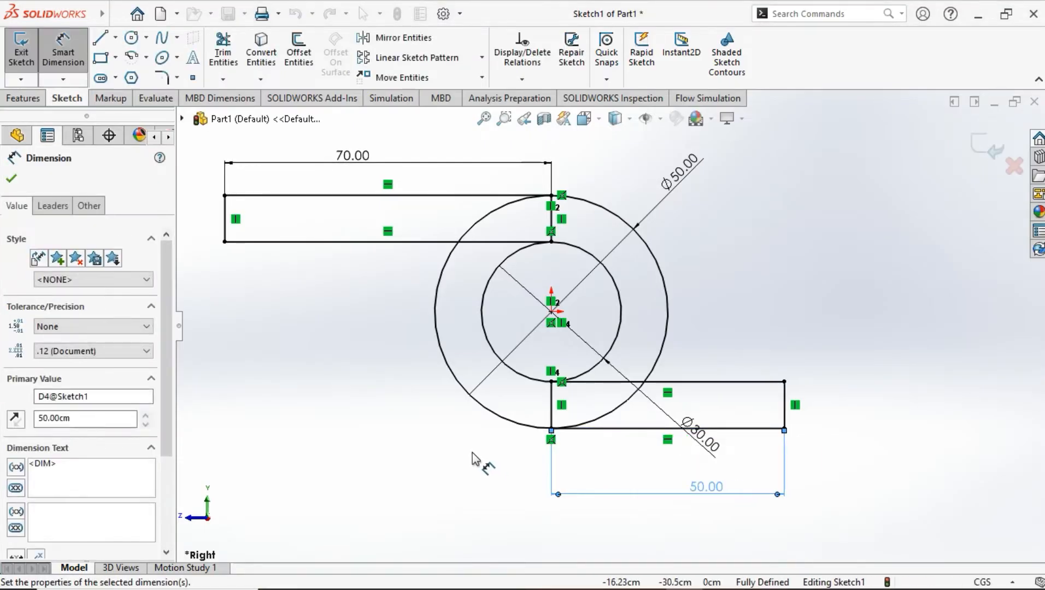
click(15, 173)
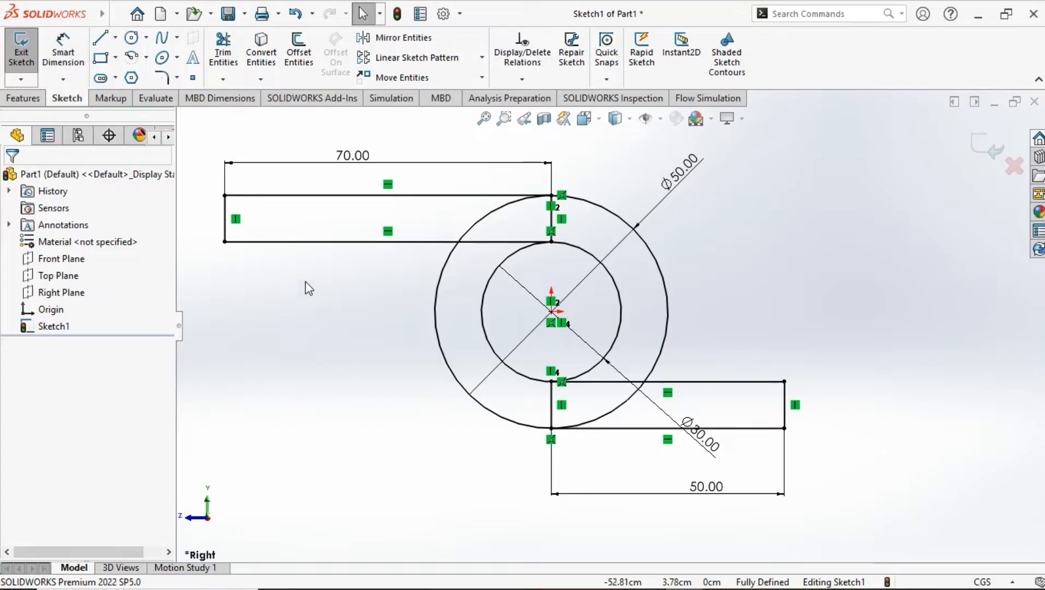
Power-trim the overlapping line and arc segments where both rectangles meet the outer circle, leaving one outline with two arms
click(223, 50)
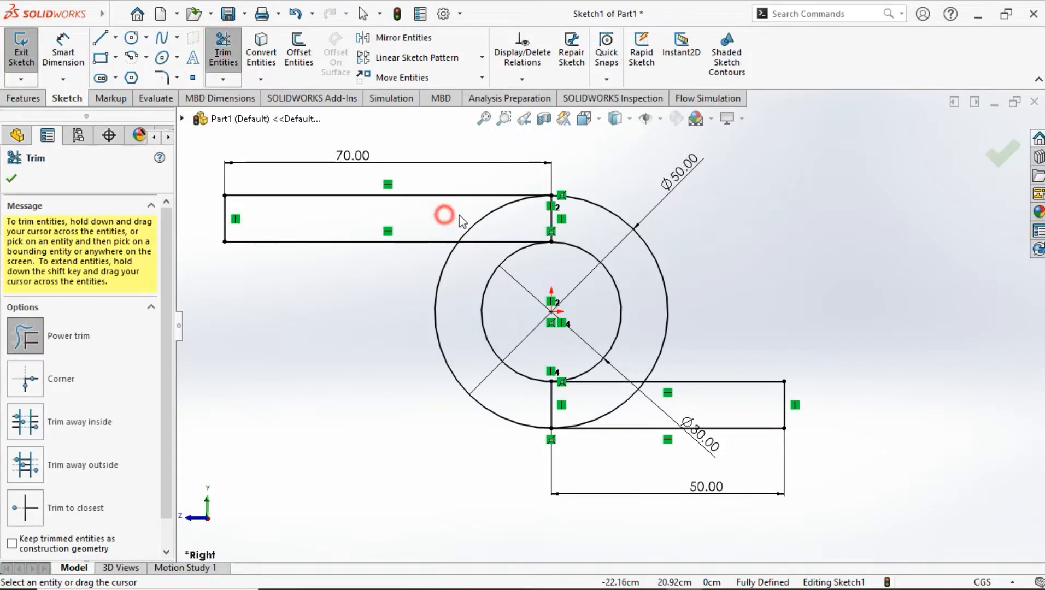
mouse_move(445, 215)
mouse_down()
mouse_move(562, 220)
mouse_move(520, 225)
mouse_move(482, 256)
mouse_up()
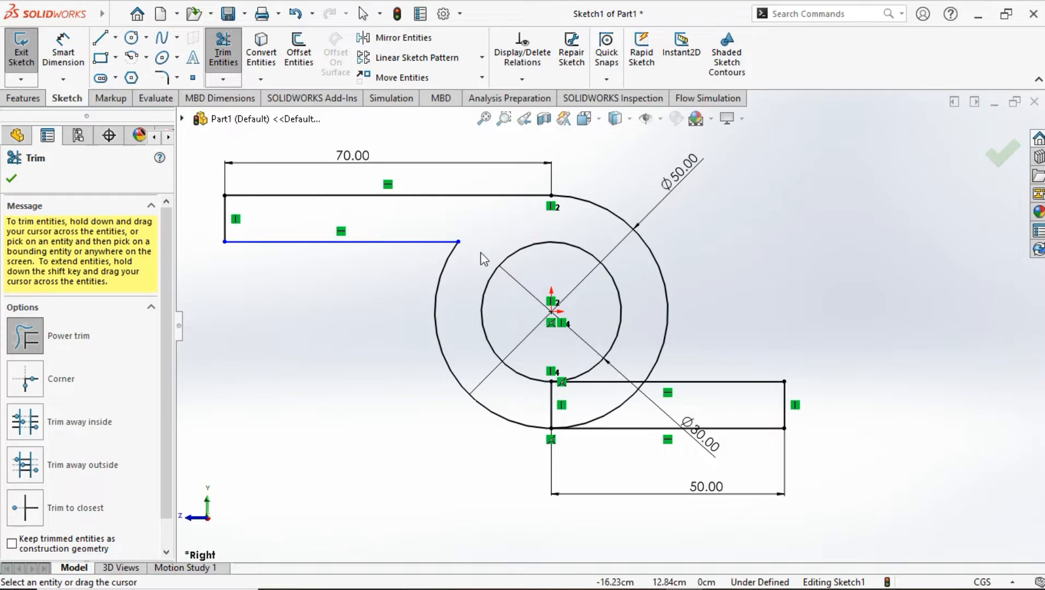
mouse_move(545, 404)
mouse_down()
mouse_move(595, 395)
mouse_move(606, 379)
mouse_move(606, 403)
mouse_move(628, 405)
mouse_up()
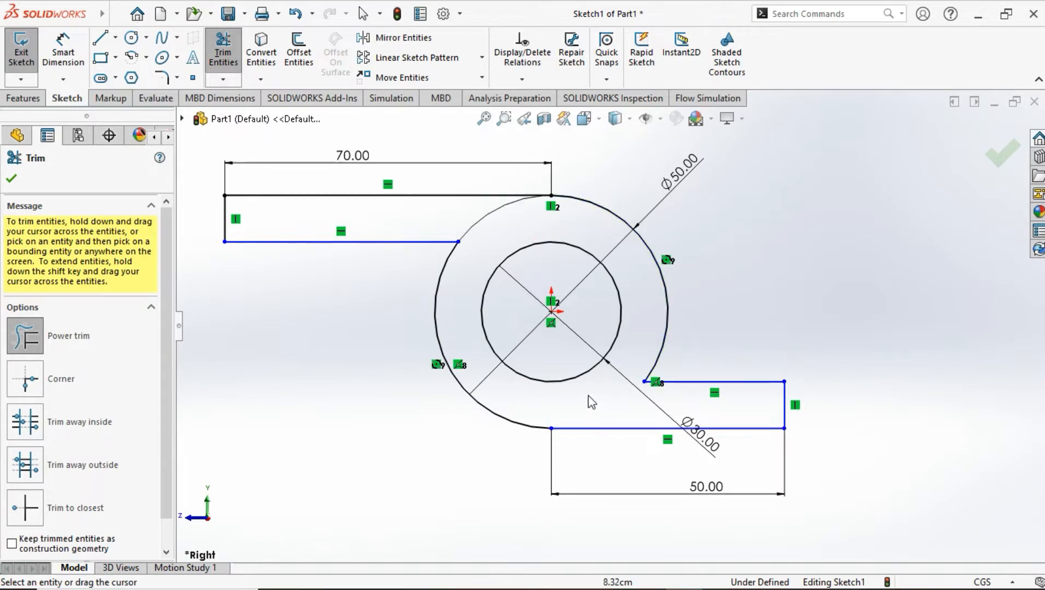
click(11, 178)
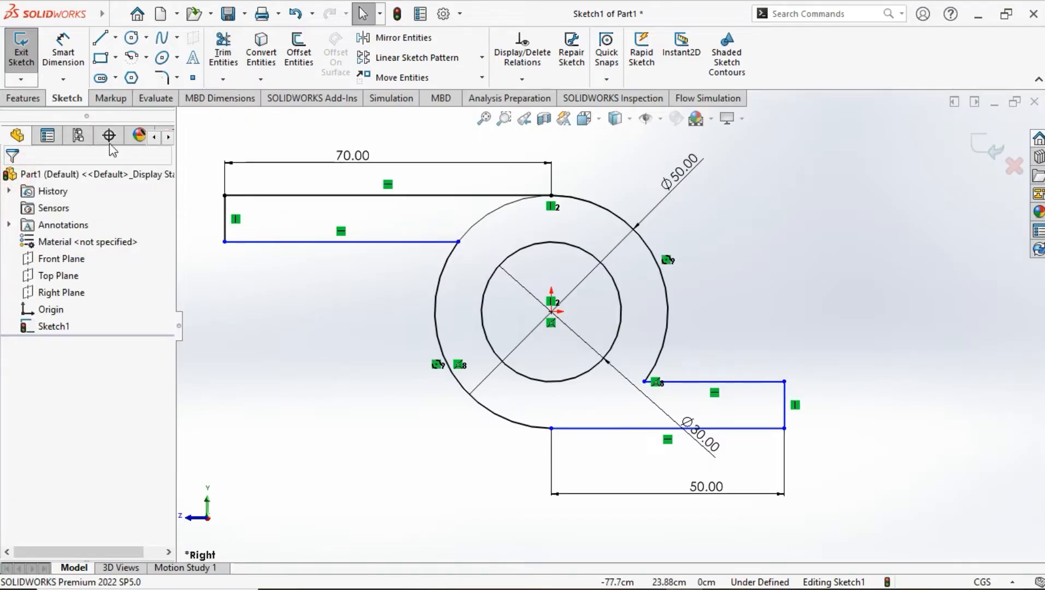
Extrude the ring-and-arms profile as a blind boss with a depth of 40 cm
click(38, 100)
click(27, 54)
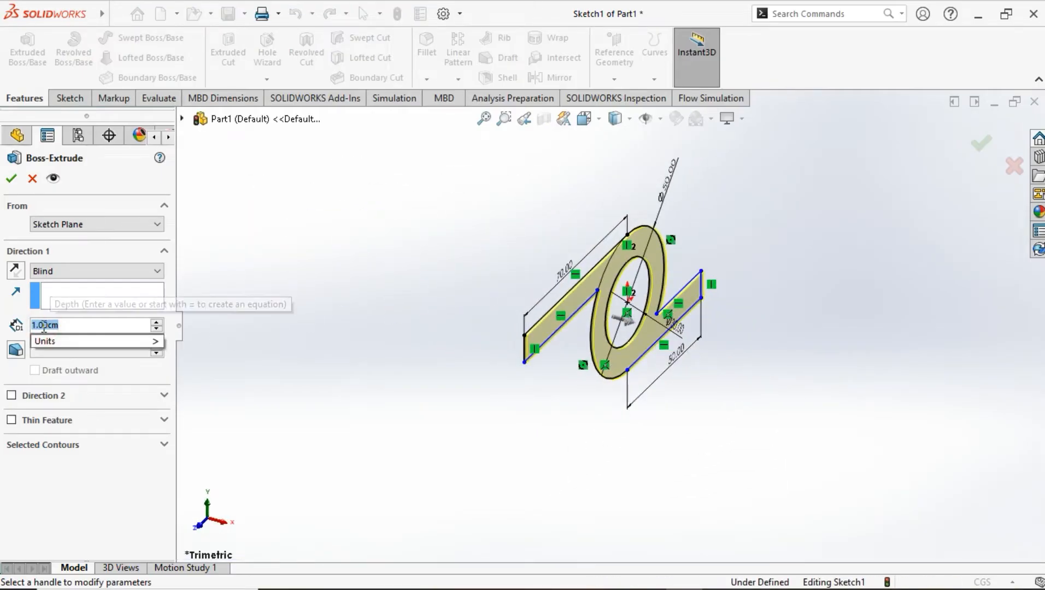
text(40)
key(Return)
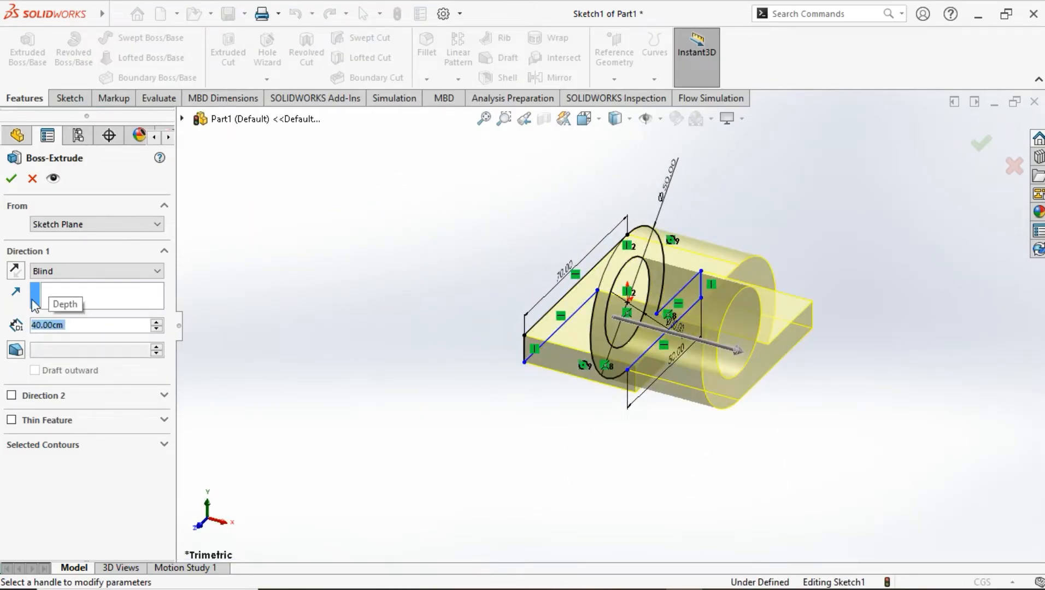
click(11, 179)
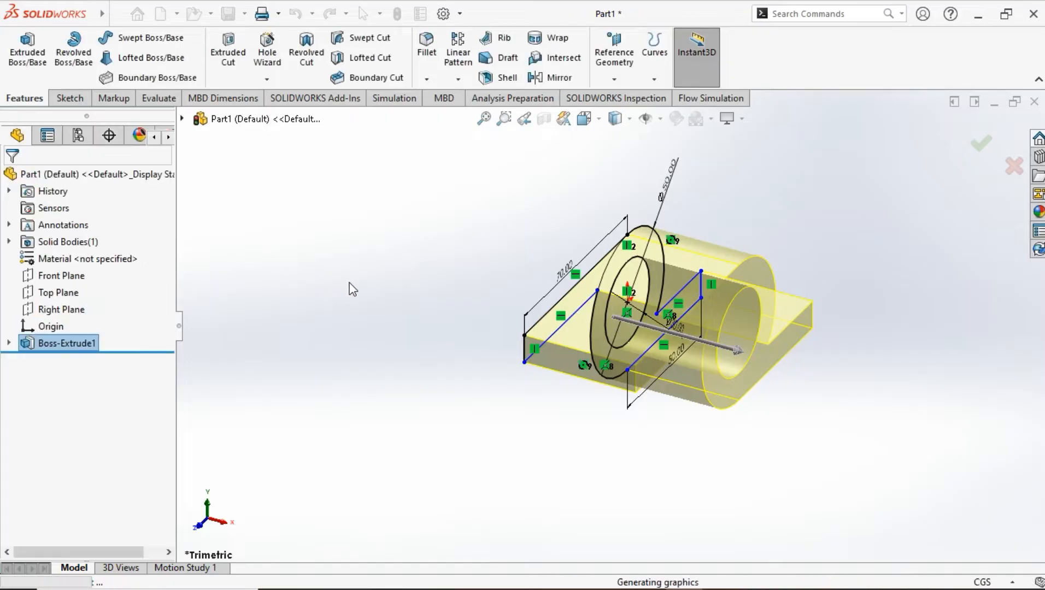
click(437, 339)
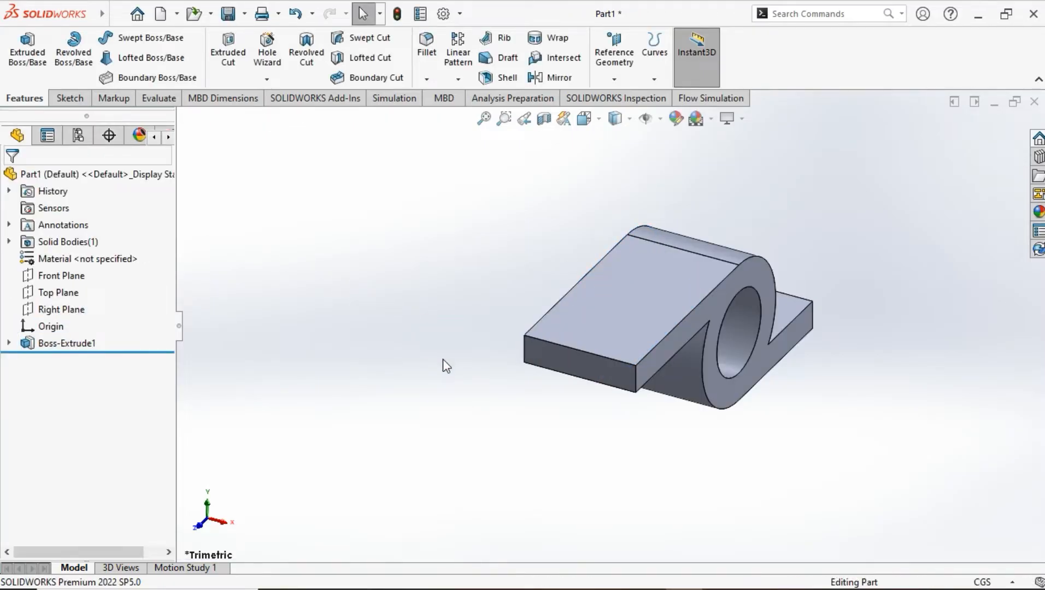
Sketch a center rectangle about 19 by 60 cm on the upper arm's top face, centred on the midpoint of its outer end edge
middle_drag(381, 343, 484, 337)
click(532, 336)
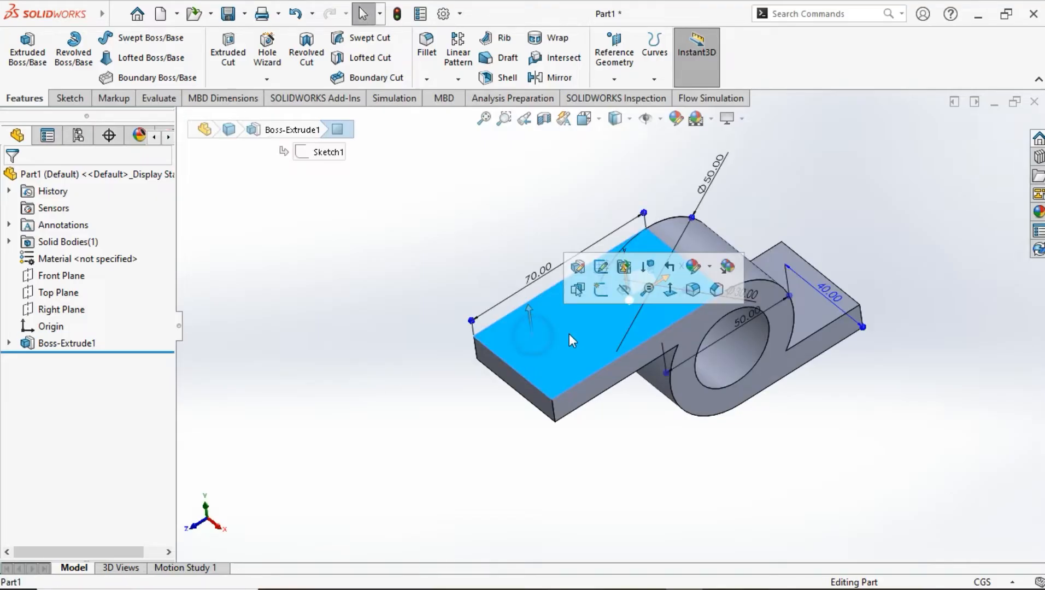
click(607, 300)
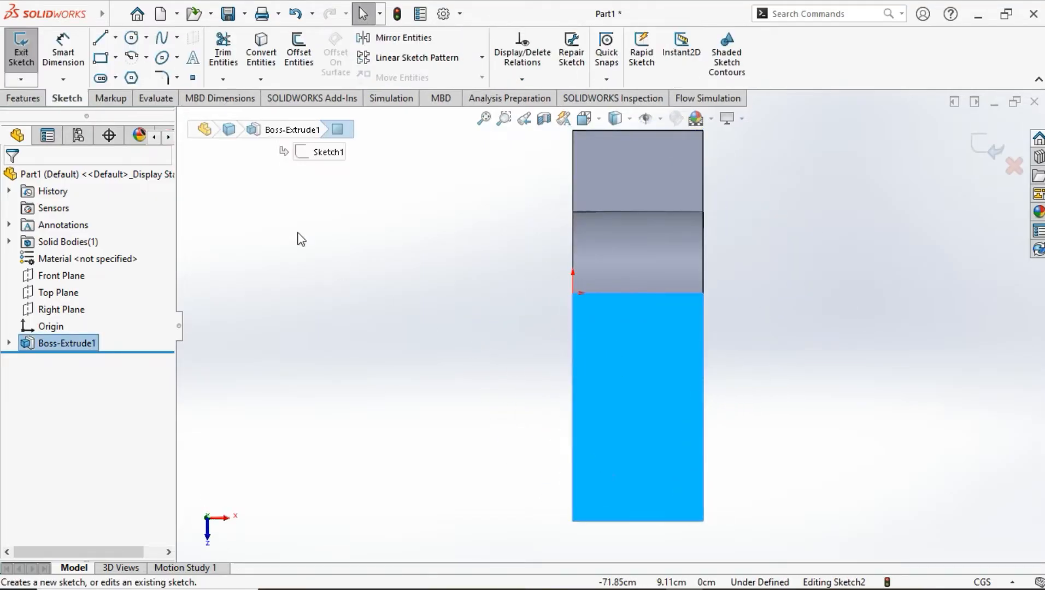
click(104, 61)
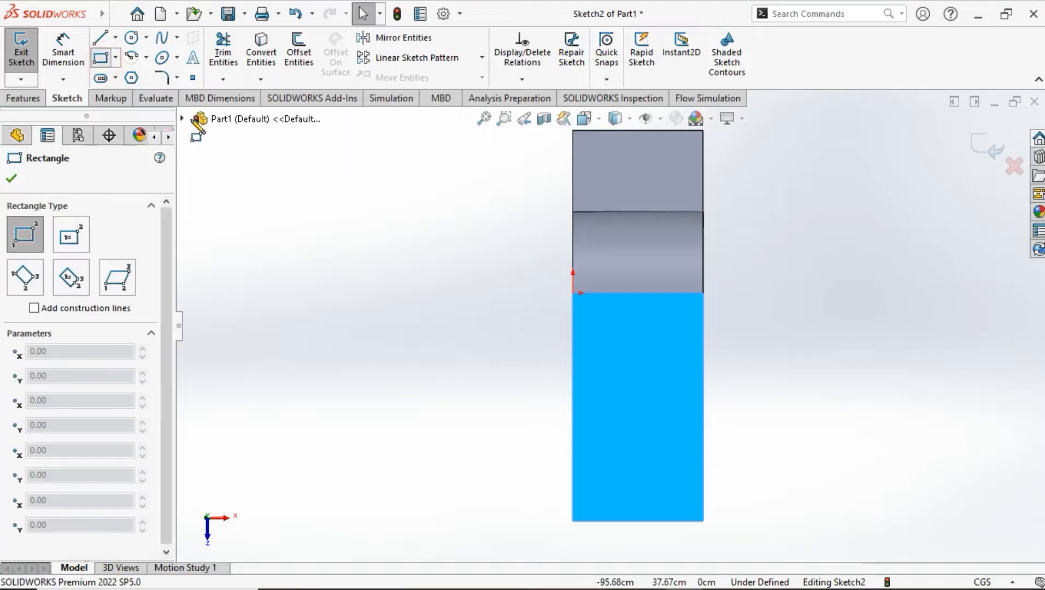
click(115, 58)
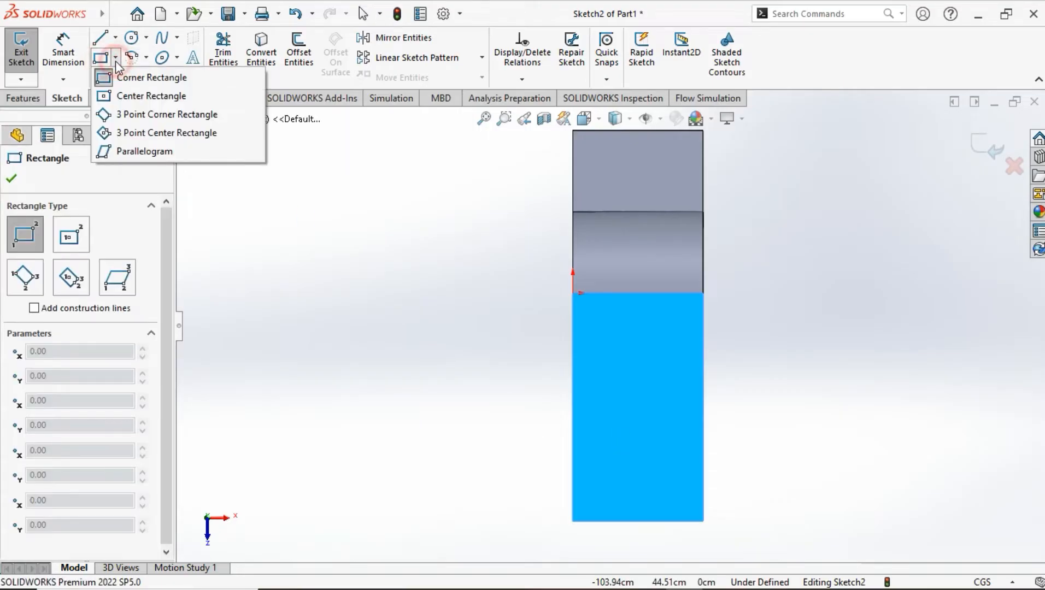
click(127, 97)
click(635, 521)
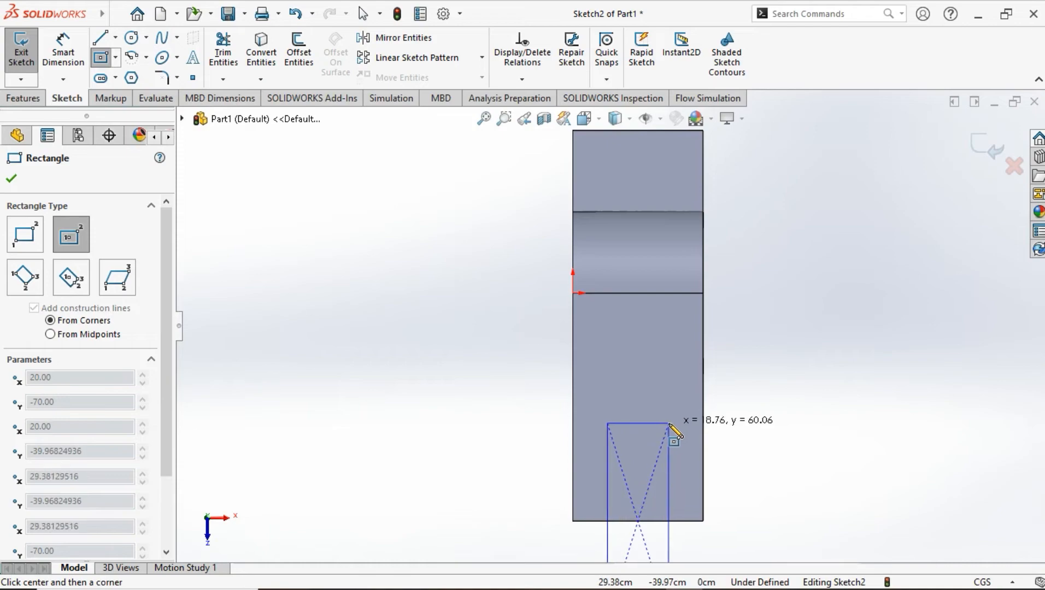
click(668, 424)
click(11, 179)
Dimension the rectangle's width at 20 cm
click(69, 43)
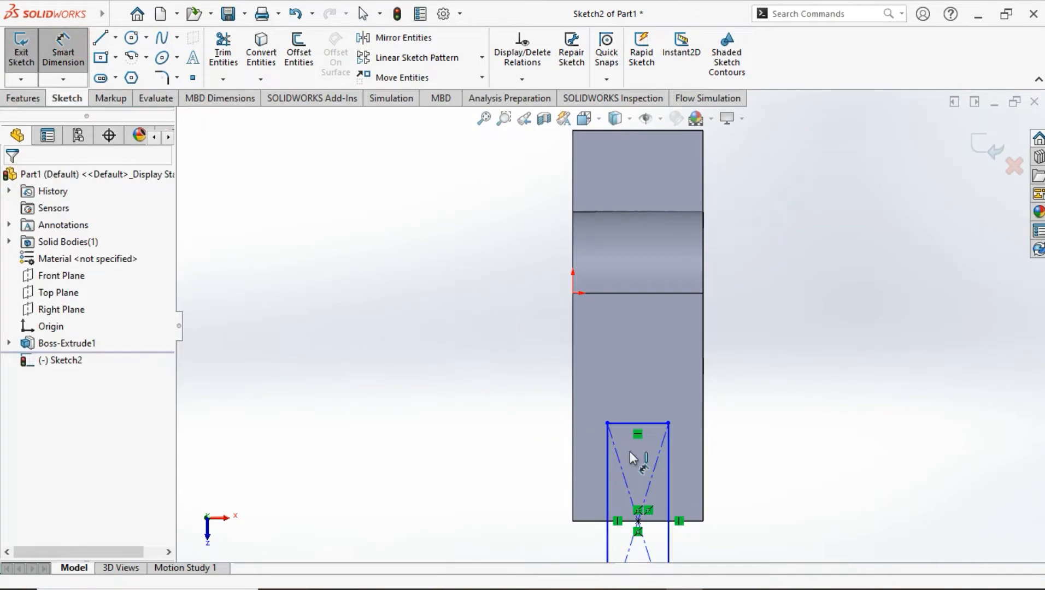
click(638, 391)
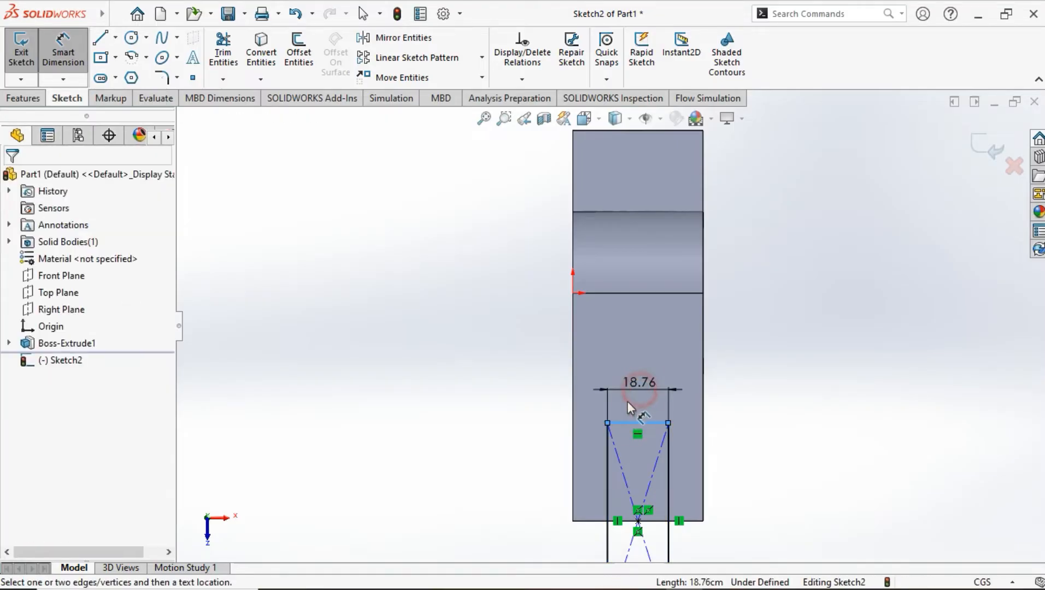
click(628, 402)
text(20)
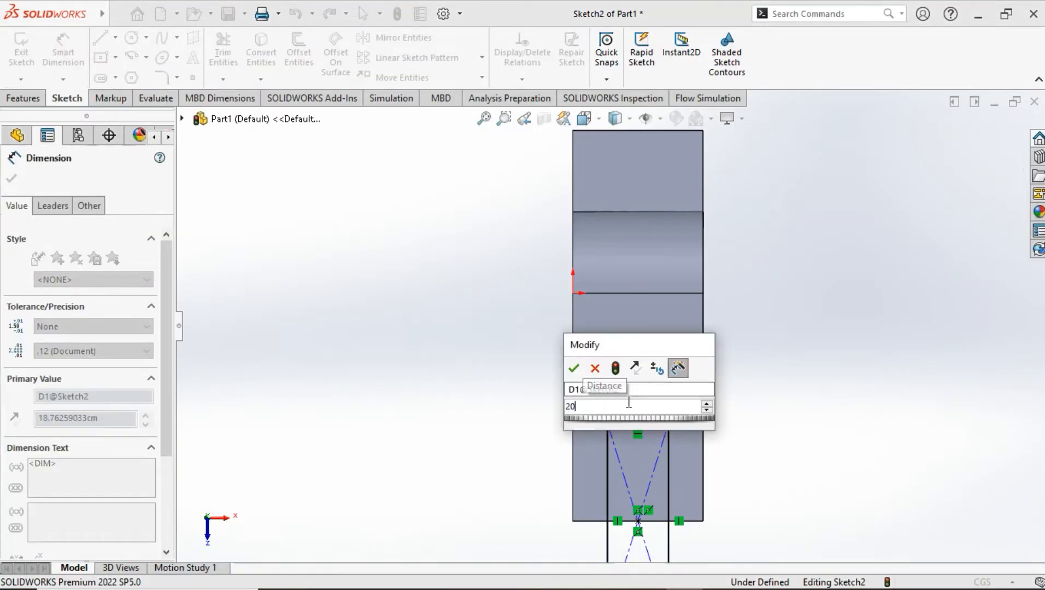
key(Return)
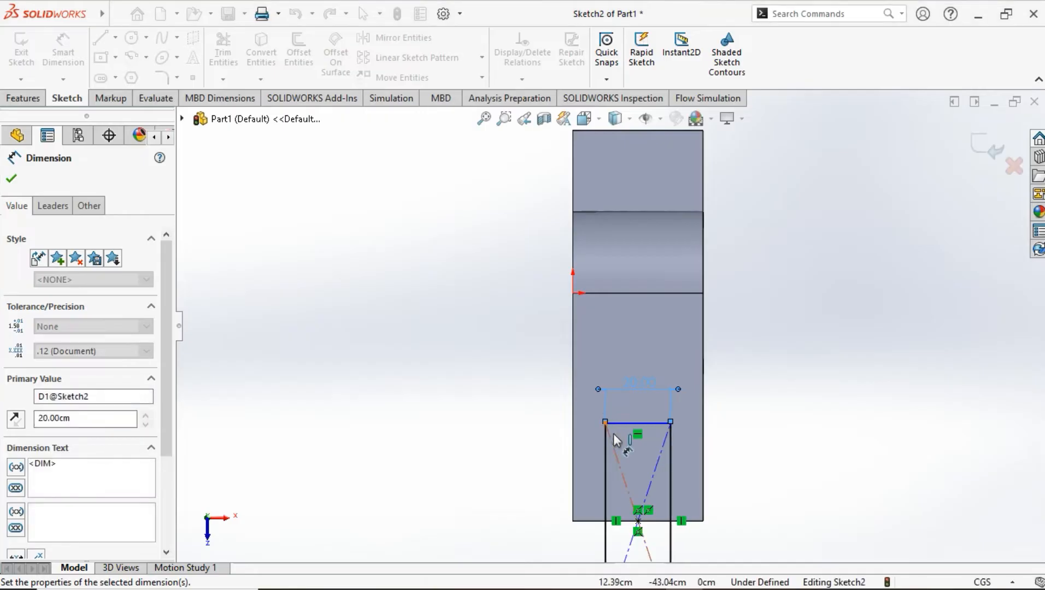
Dimension the distance between the arm's outer end edge and the rectangle's inner edge at 40 cm and finish dimensioning
click(660, 521)
click(657, 423)
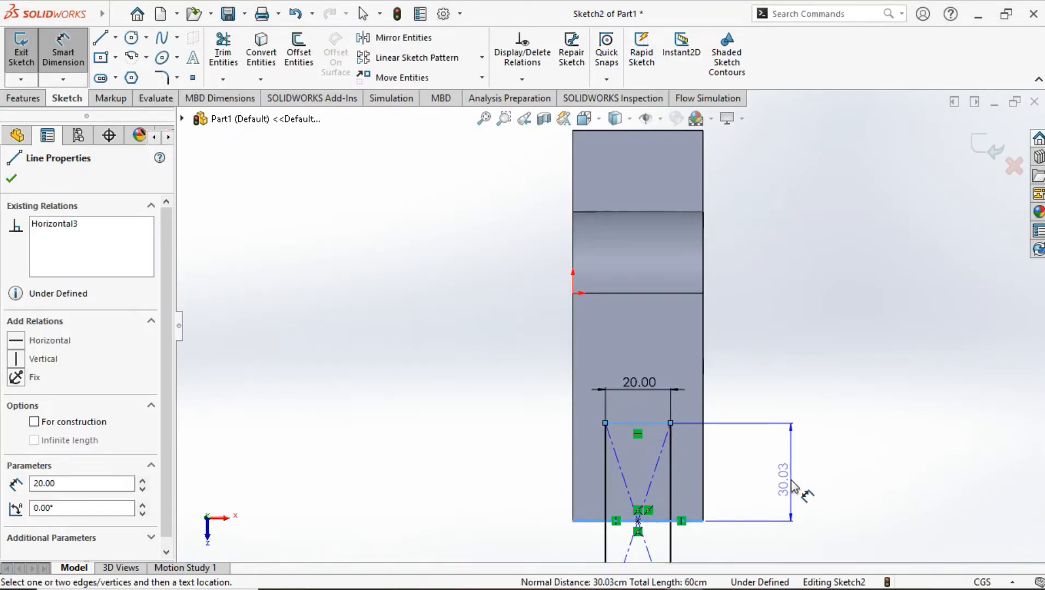
click(792, 484)
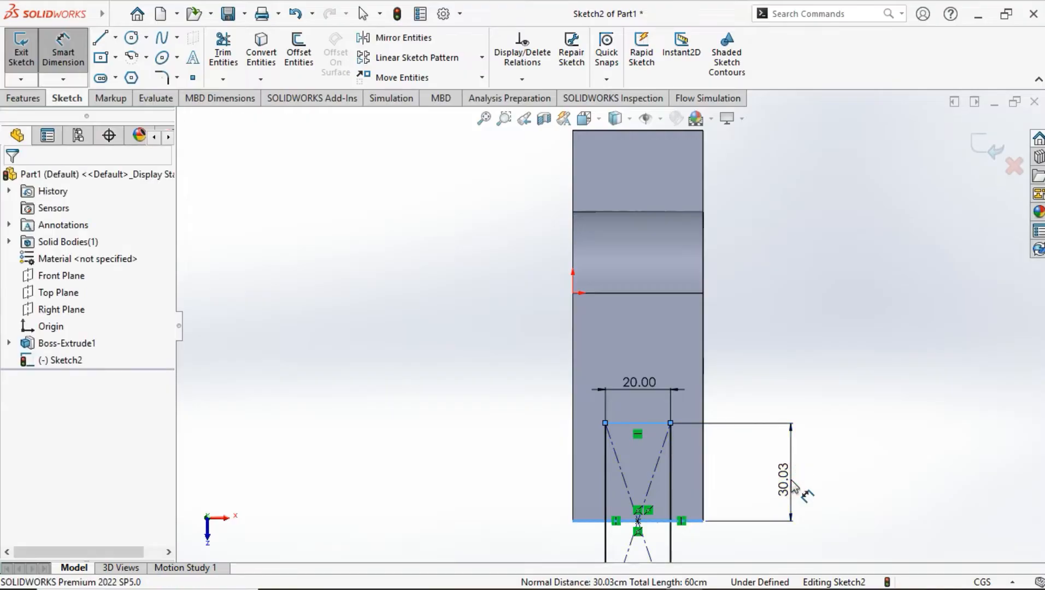
text(40)
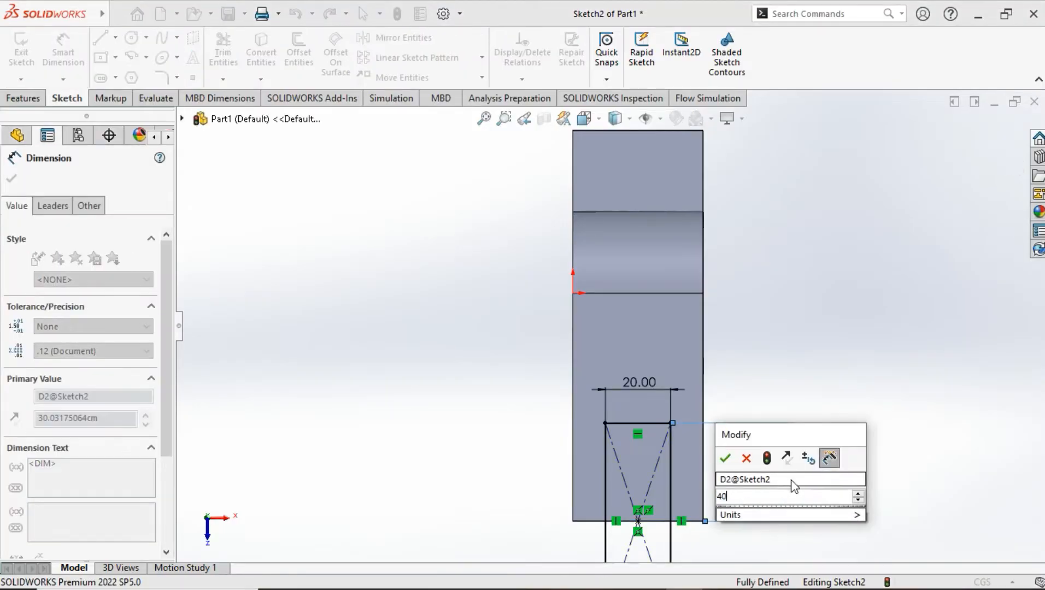
key(Return)
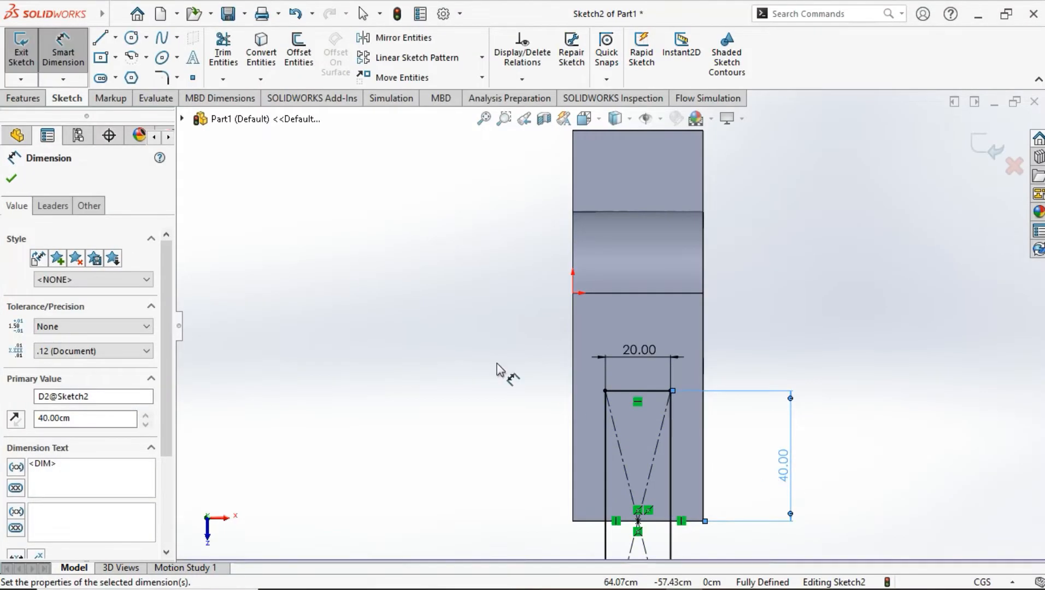
click(11, 178)
Cut the rectangle out of the upper arm with a Through All extruded cut, forming an open slot
click(23, 98)
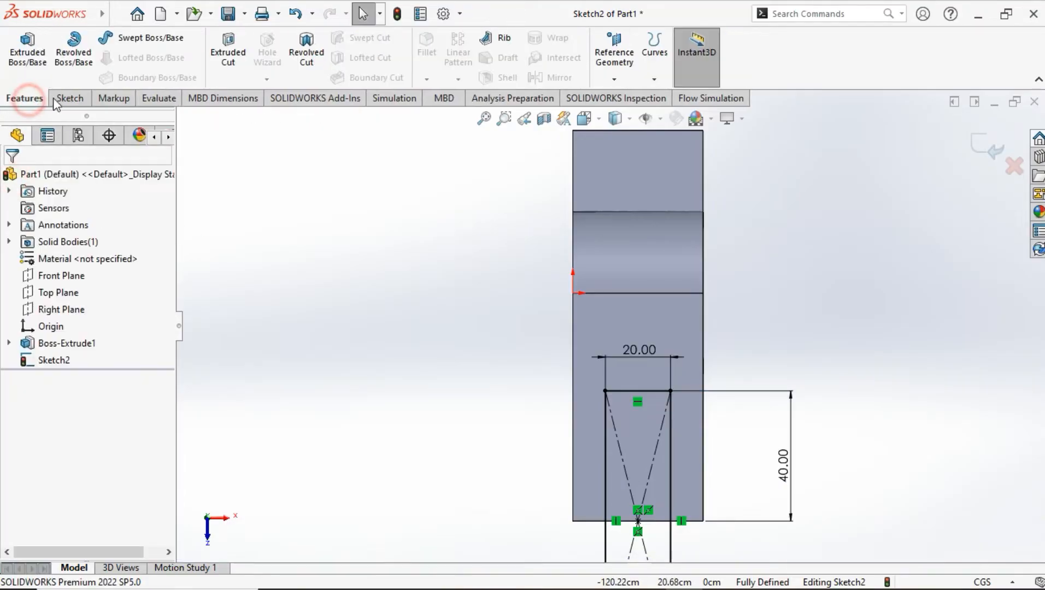
click(33, 55)
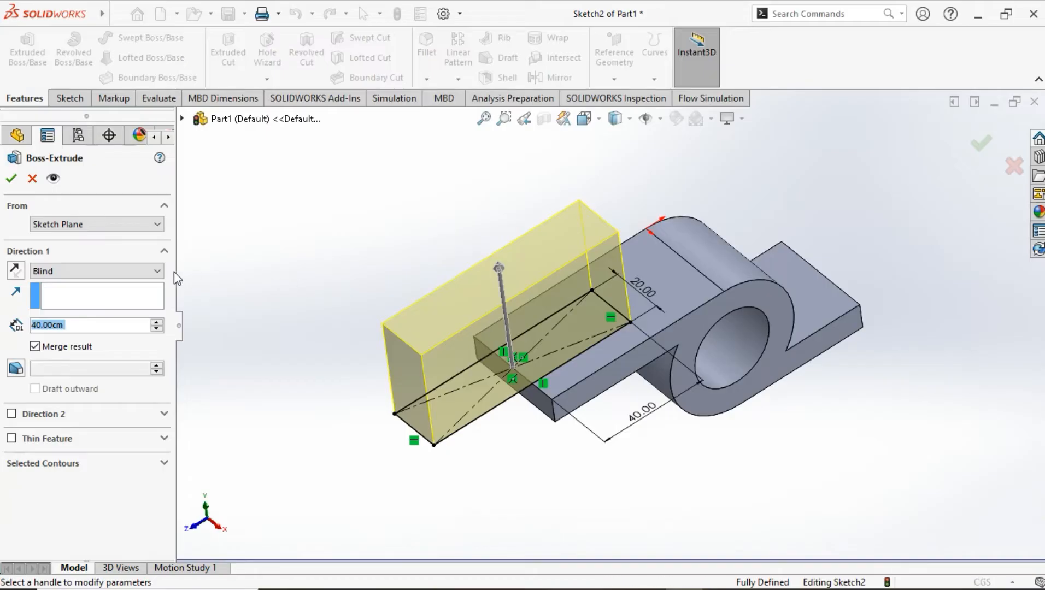
click(32, 179)
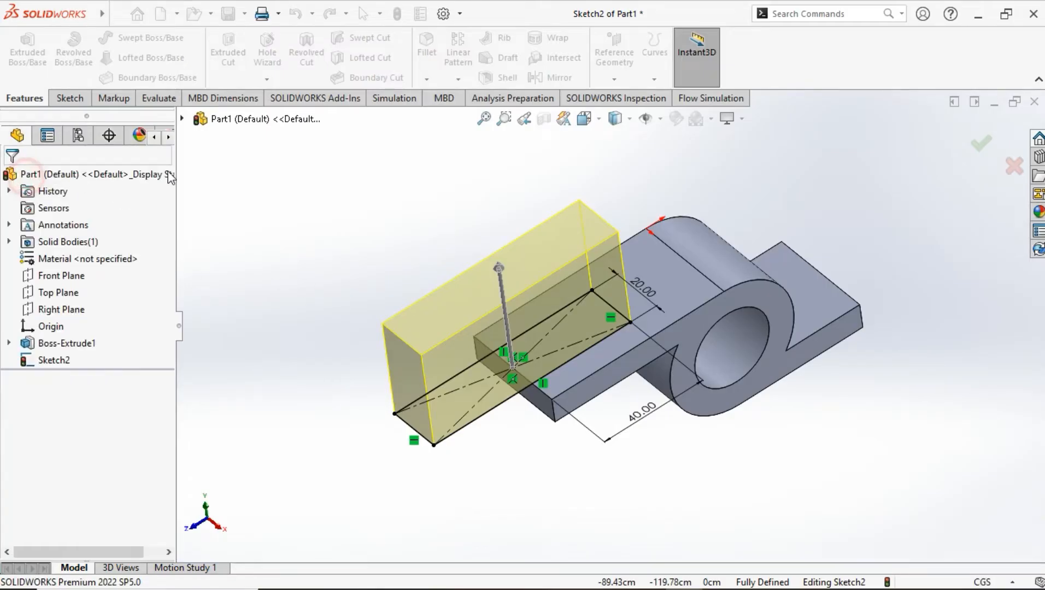
click(223, 70)
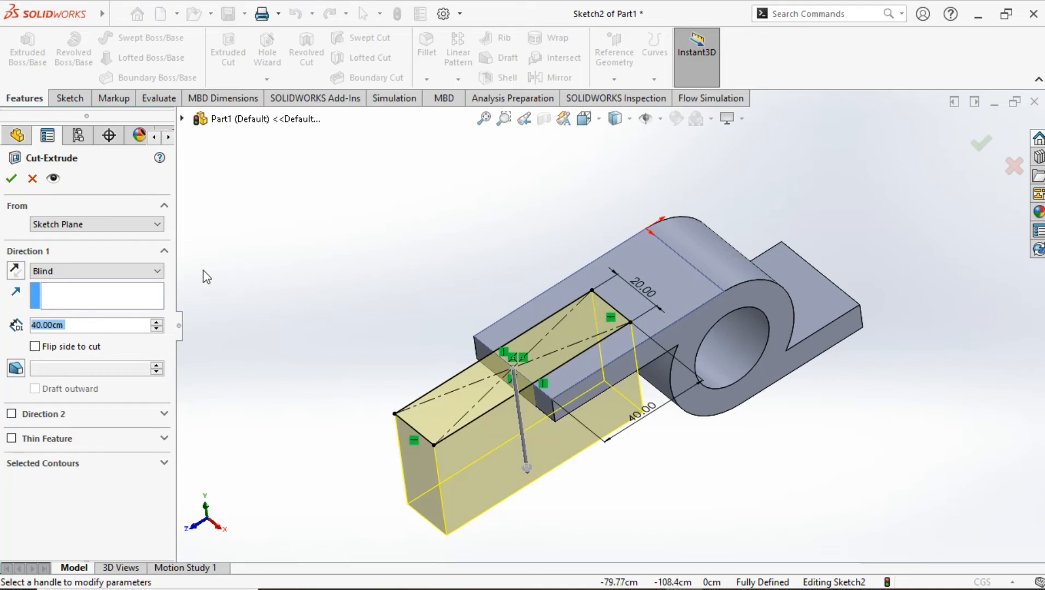
click(76, 268)
click(75, 292)
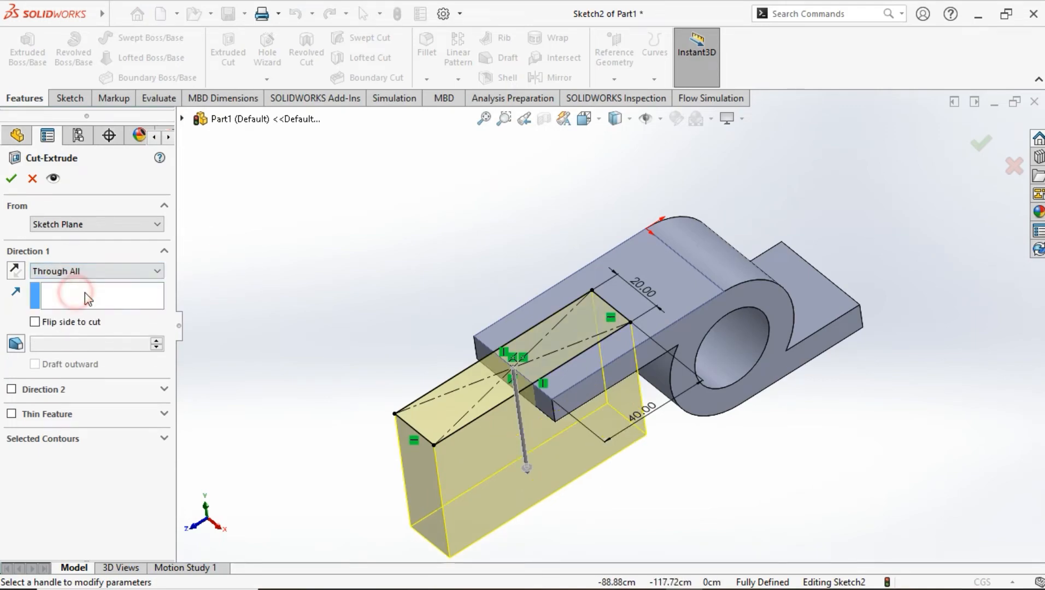
click(11, 178)
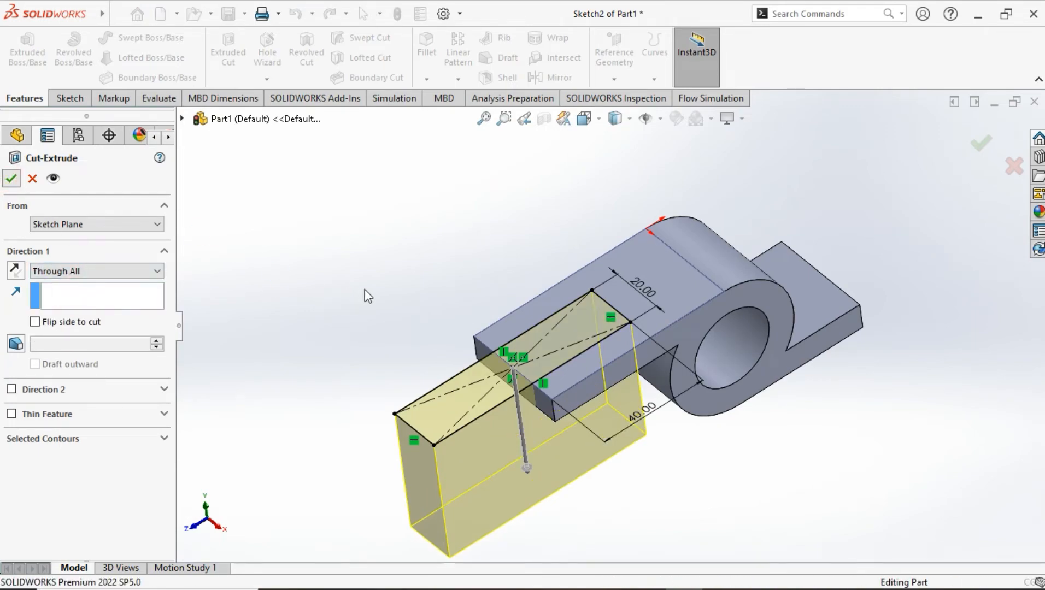
click(397, 306)
Sketch a circle of 20 cm radius on the lower arm's top face, centred on the outer edge's midpoint and reaching its corner
click(816, 291)
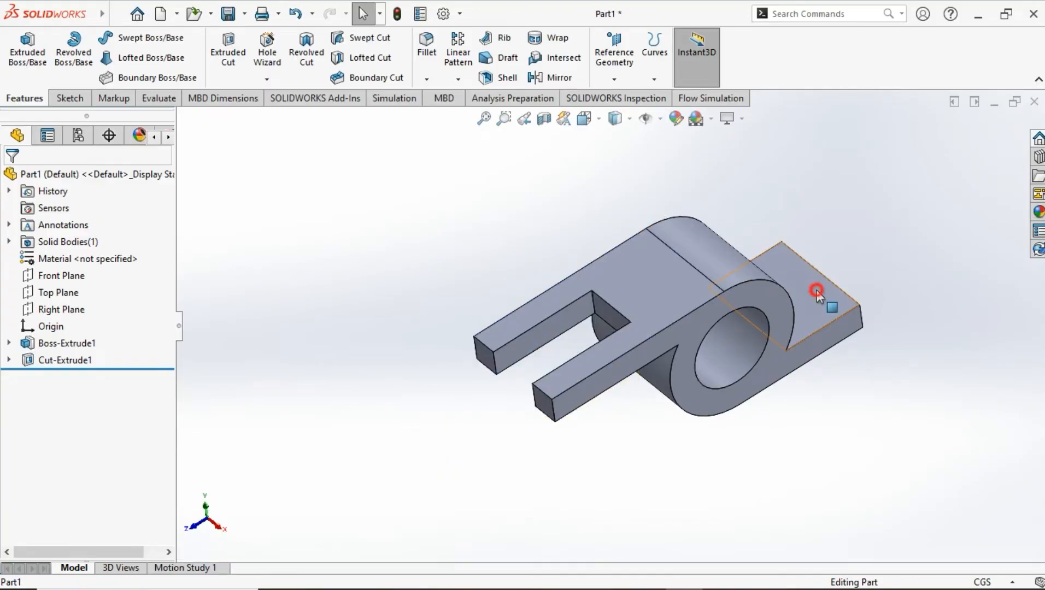
click(885, 310)
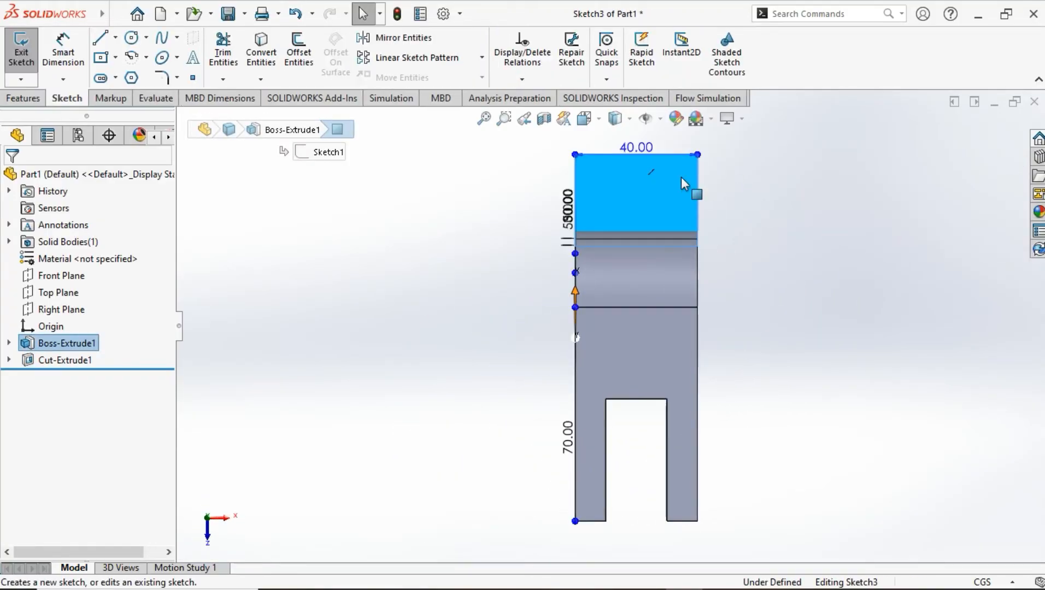
click(131, 38)
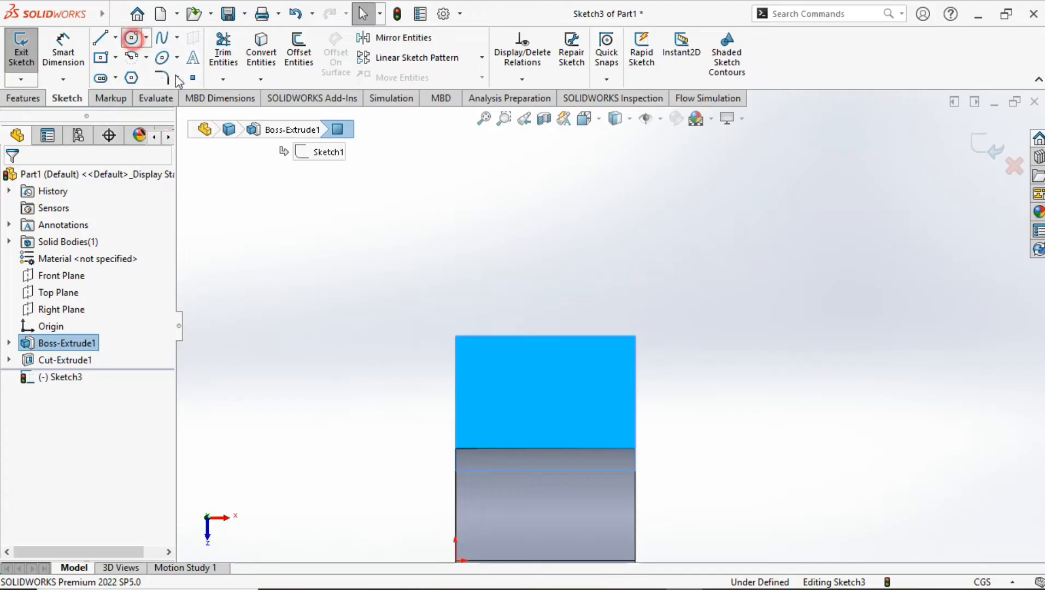
click(545, 336)
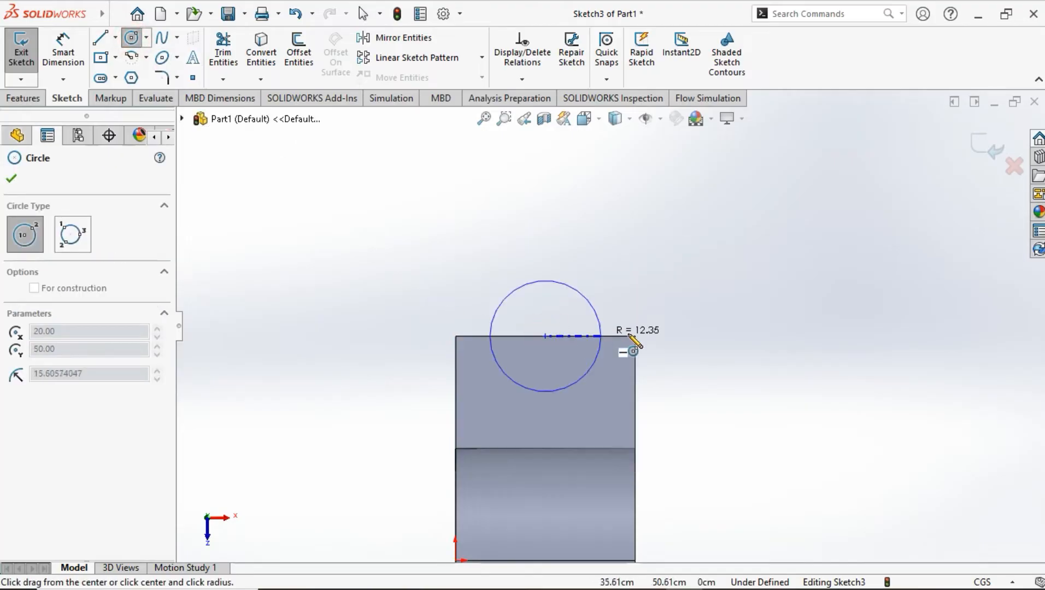
click(635, 336)
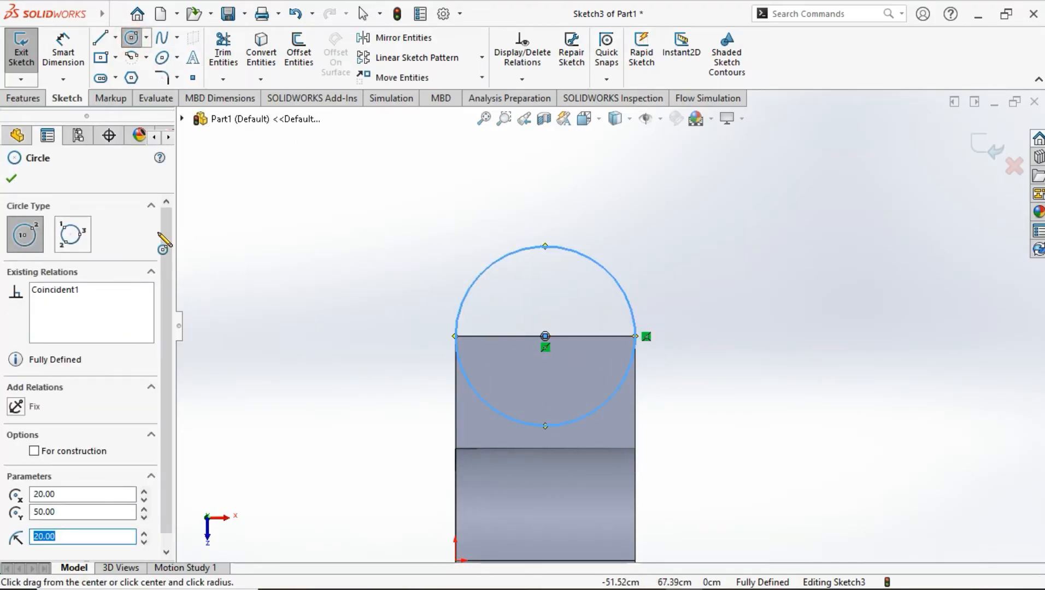
click(12, 179)
Extrude the circle as a merged boss Up To Surface, ending at the lower arm's bottom face, to round the arm's end
click(22, 98)
click(35, 60)
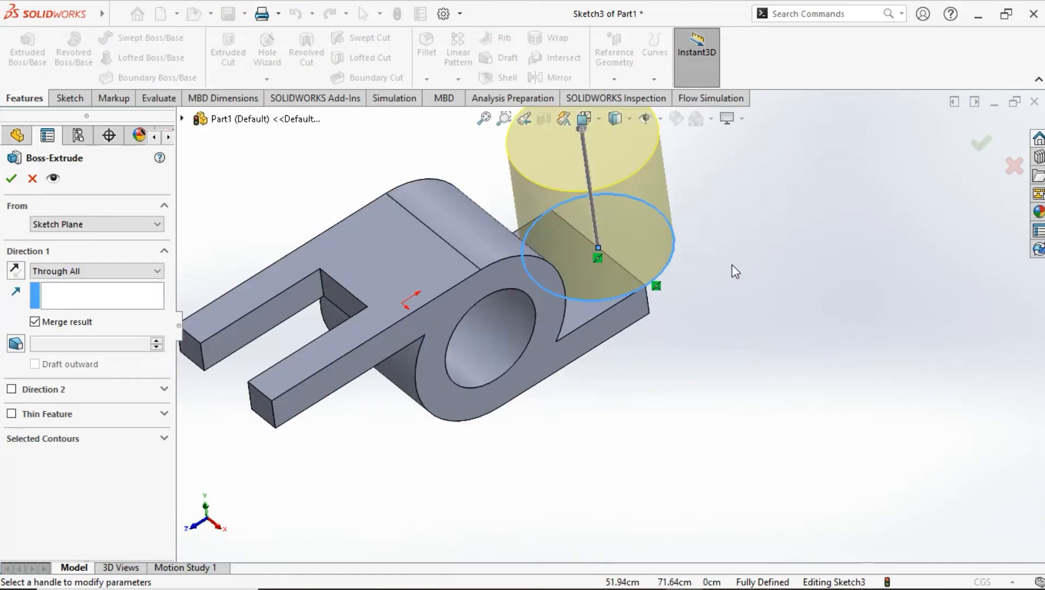
scroll(731, 264, up, 2)
scroll(717, 260, down, 1)
click(85, 271)
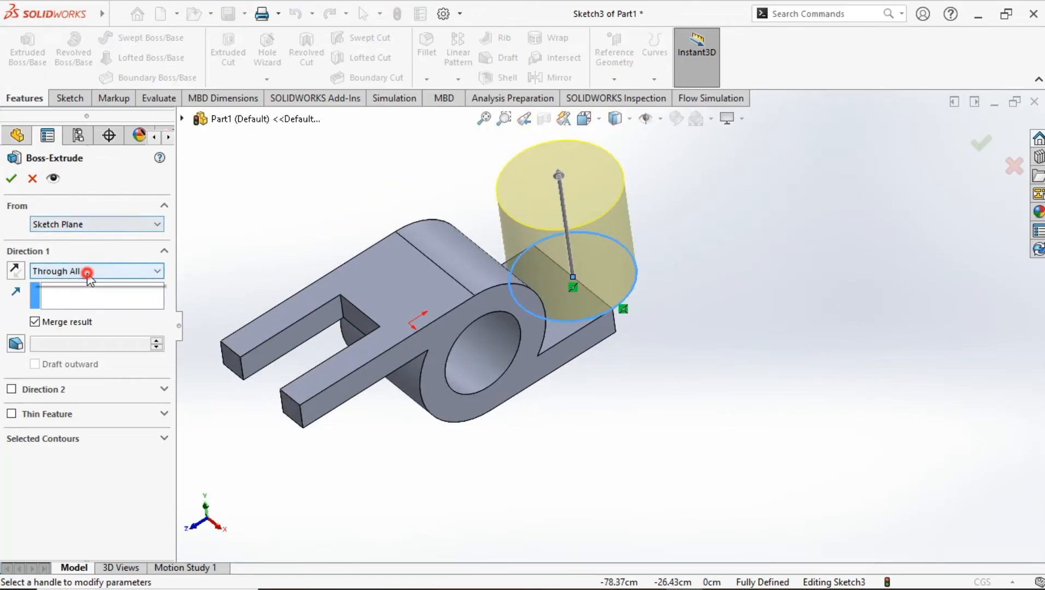
click(83, 315)
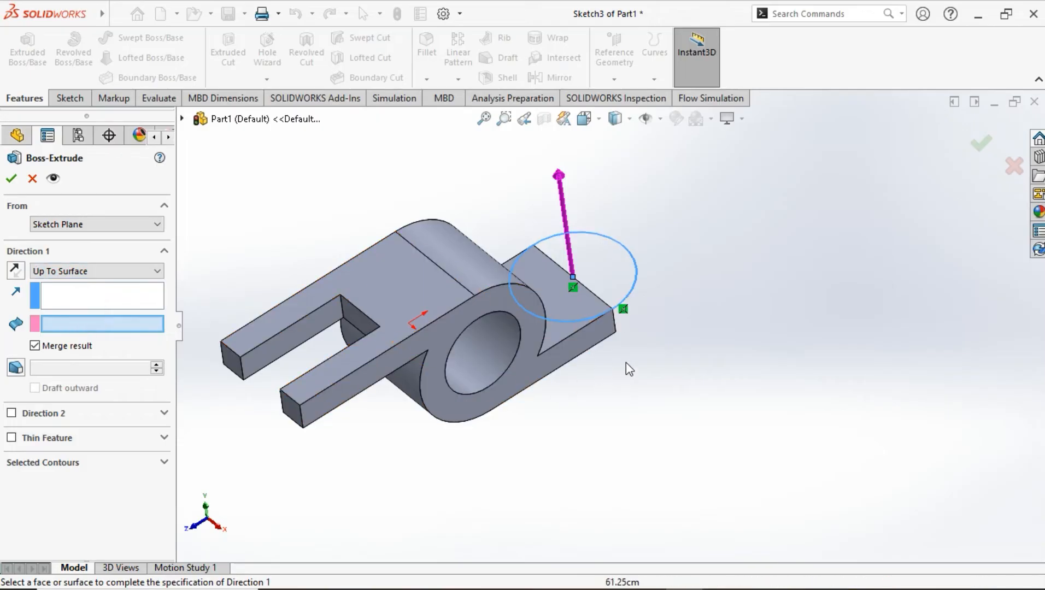
middle_drag(626, 362, 511, 302)
click(538, 301)
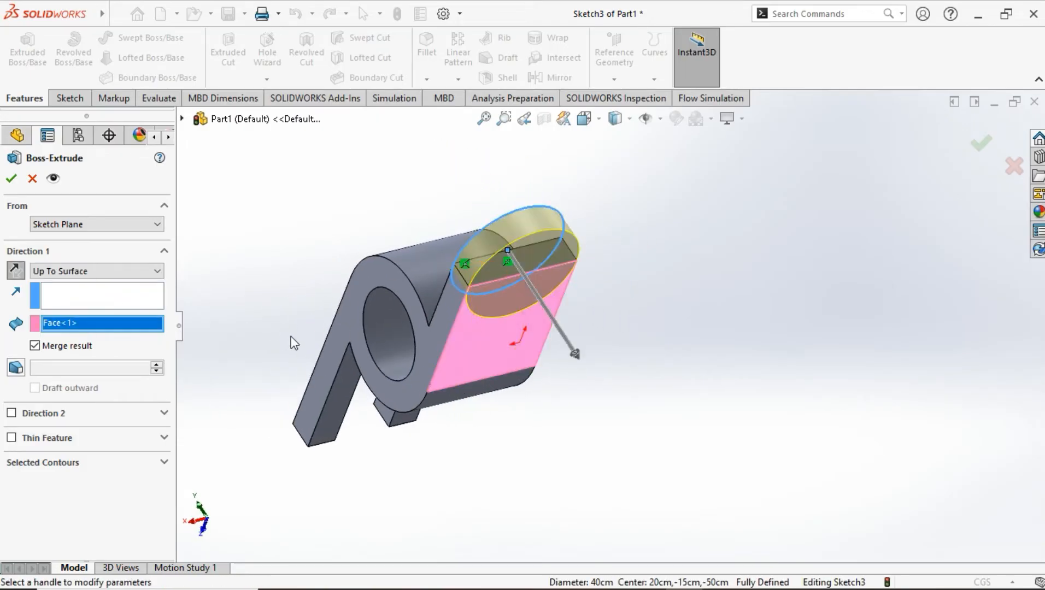
middle_drag(334, 342, 421, 341)
click(6, 180)
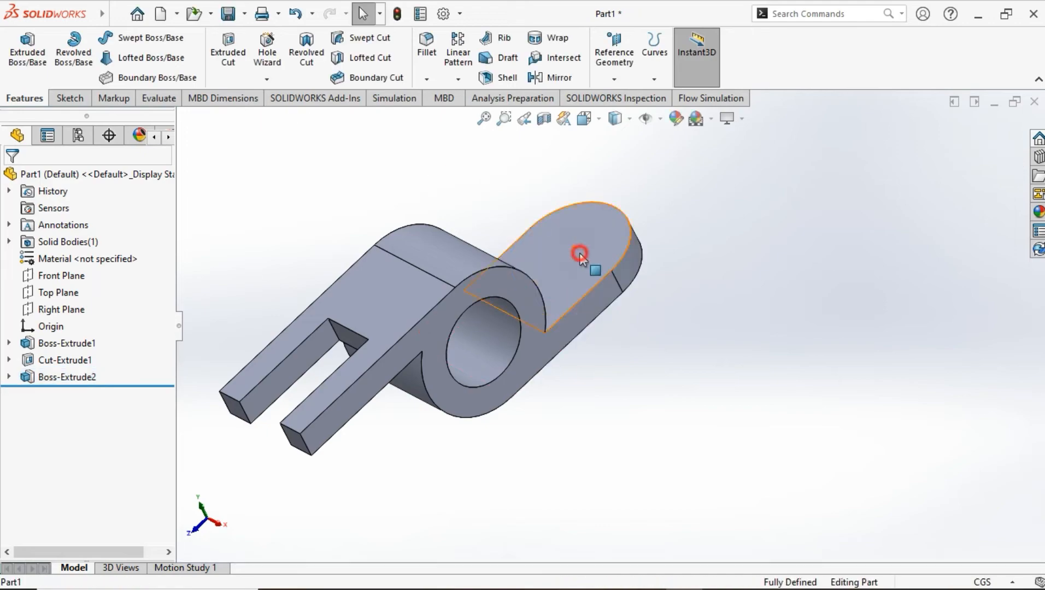
Sketch a circle of about 9.68 cm radius on the lower arm's top face, concentric with its rounded end
click(593, 262)
click(648, 216)
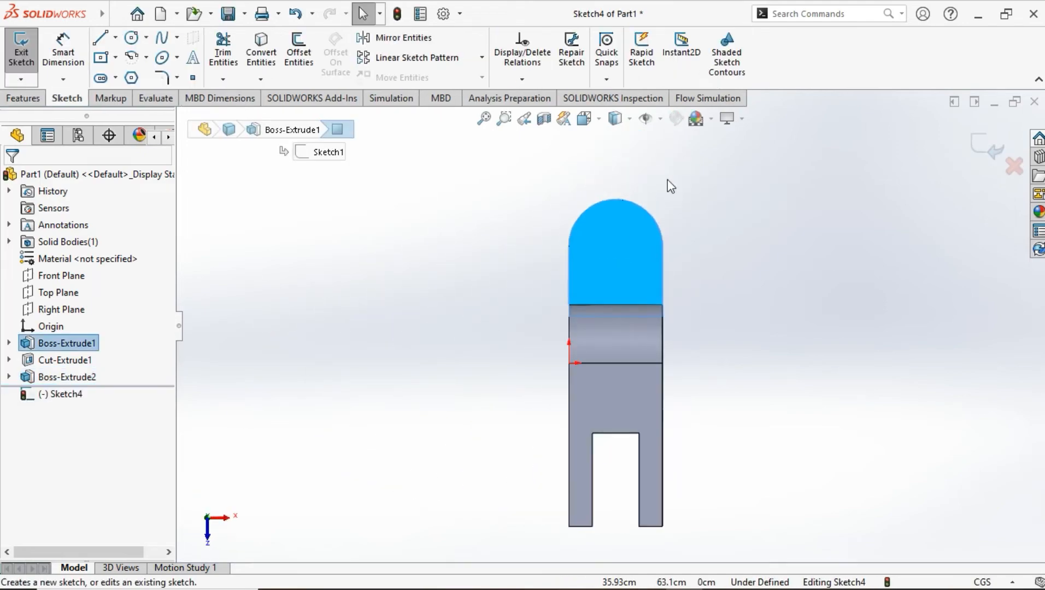
click(132, 38)
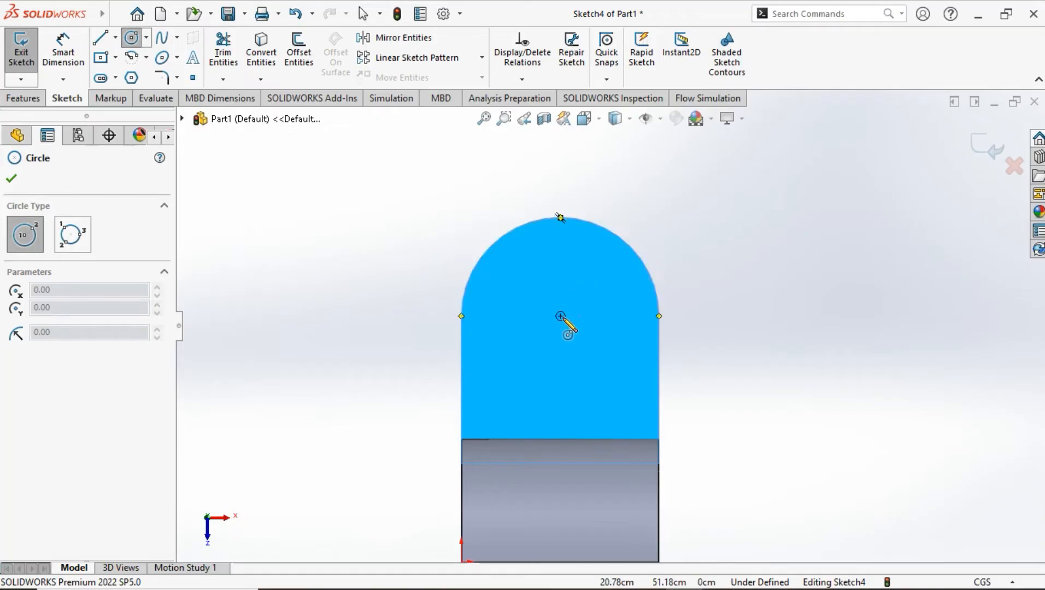
click(561, 316)
click(594, 283)
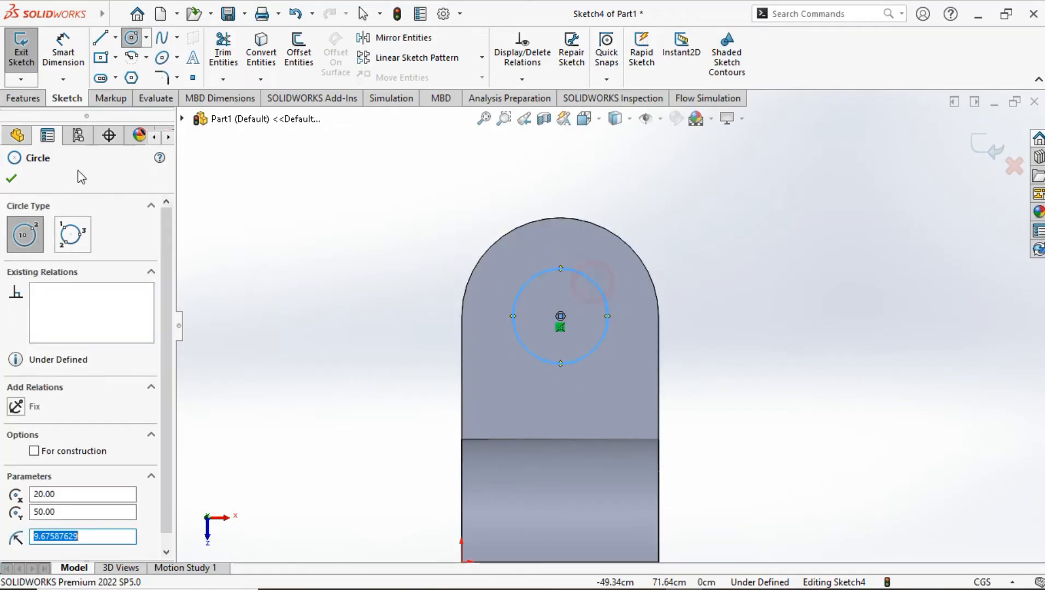
click(12, 179)
Dimension the circle's diameter at 25 cm and finish dimensioning
click(63, 55)
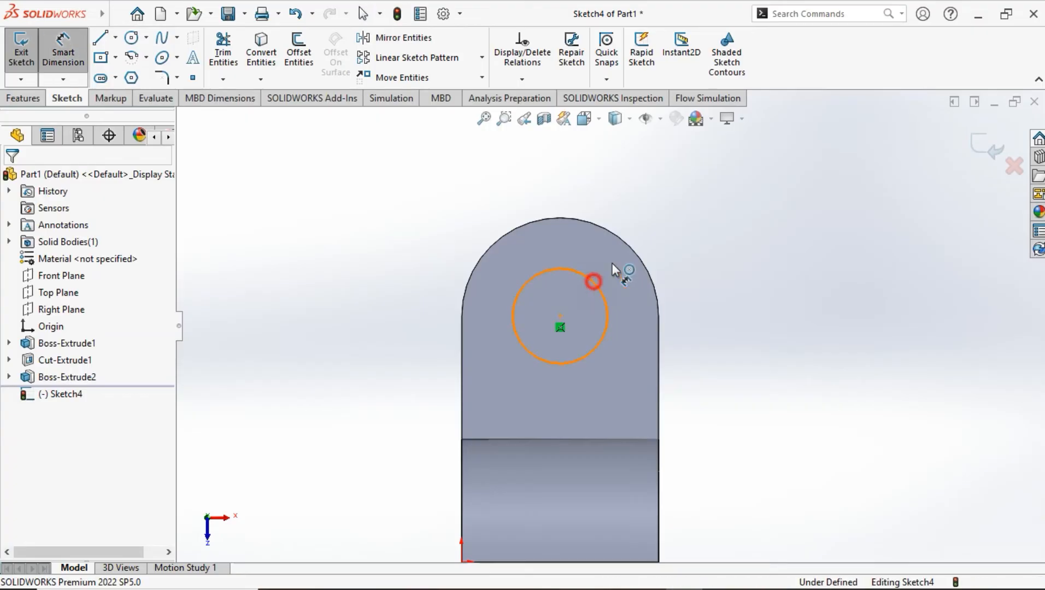
click(590, 280)
click(679, 201)
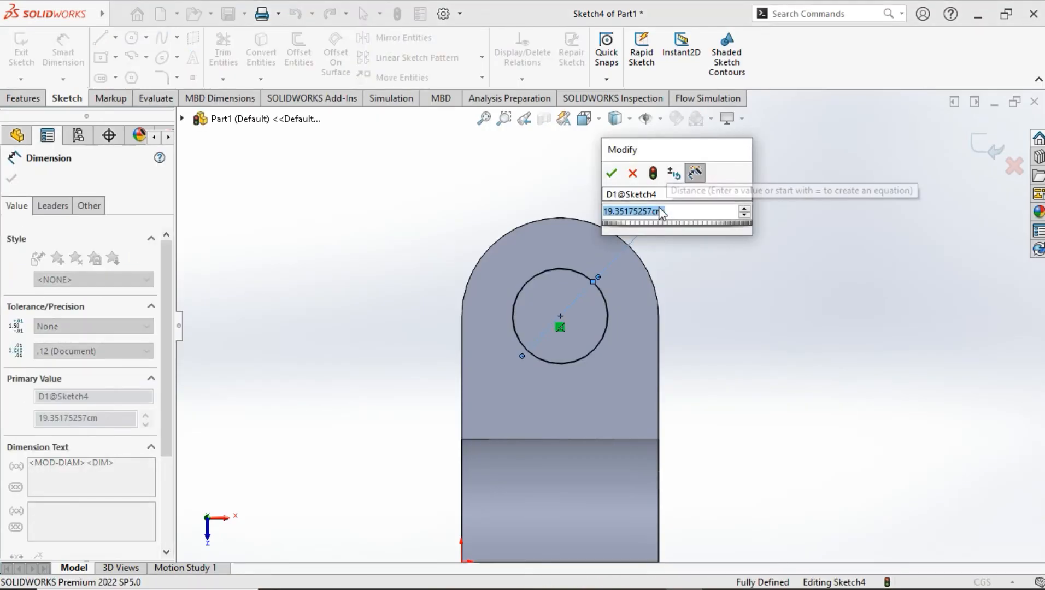
text(20)
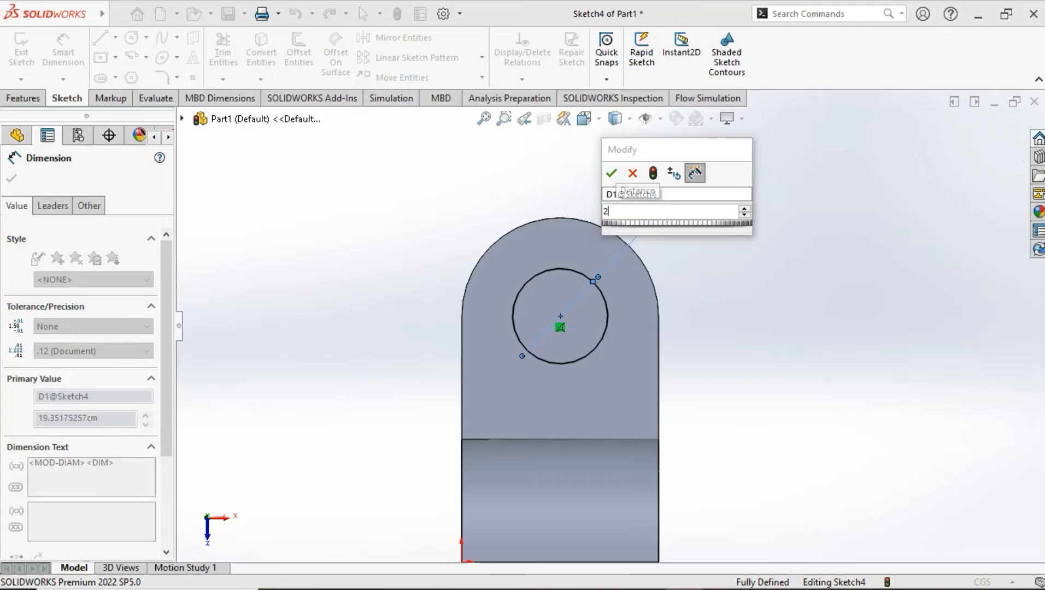
key(Return)
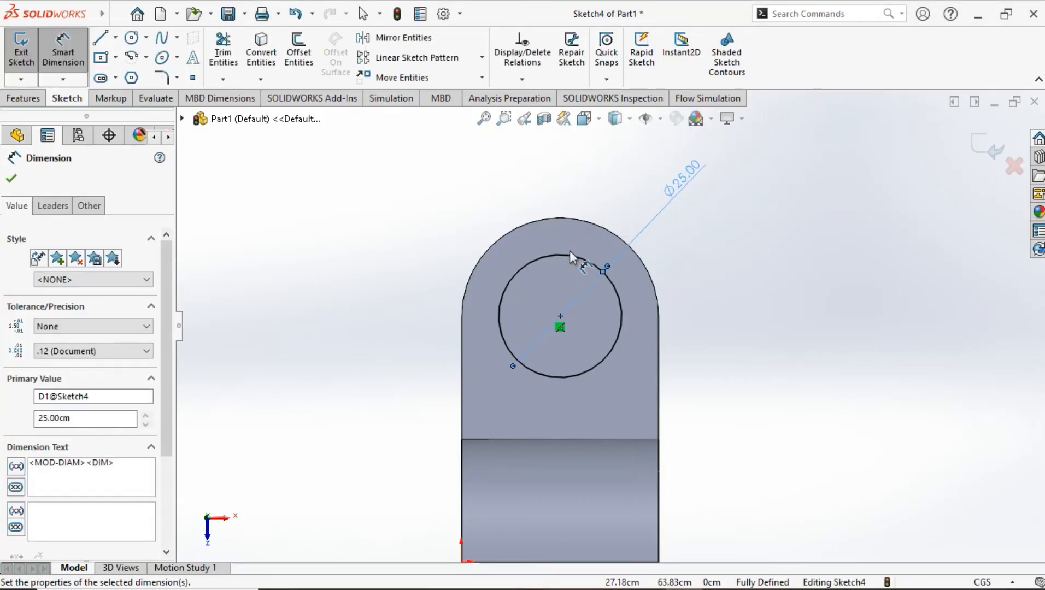
click(11, 178)
Cut the circle out of the lower arm's rounded end with a Through All extruded cut
click(33, 95)
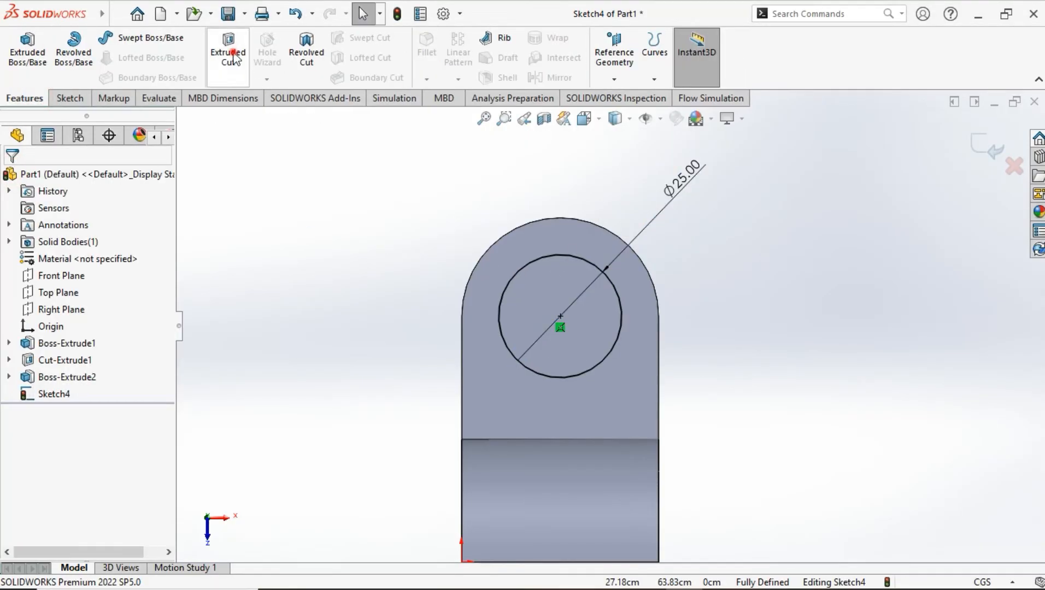
click(234, 57)
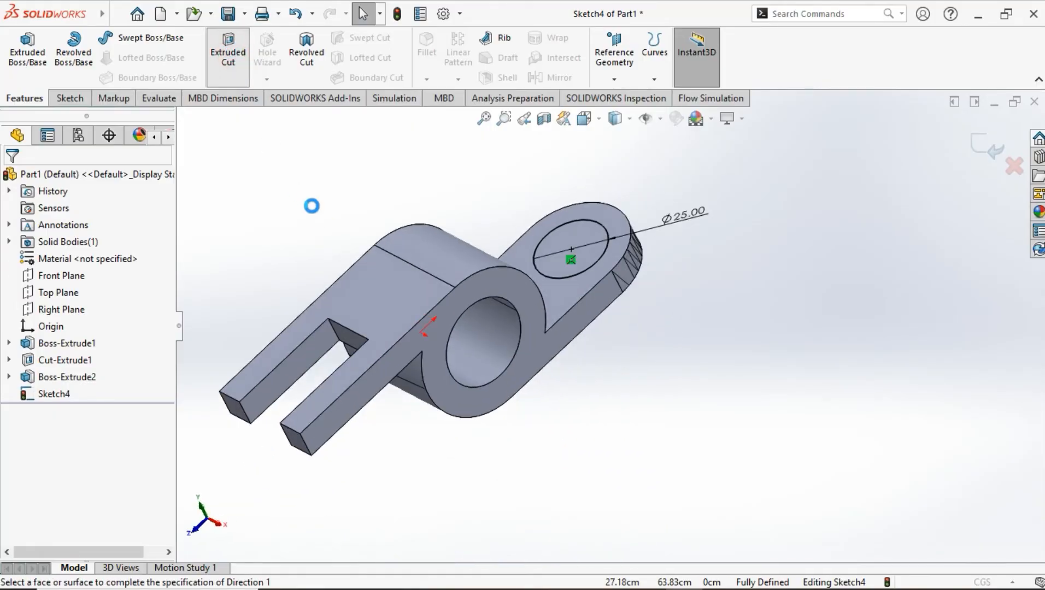
click(96, 227)
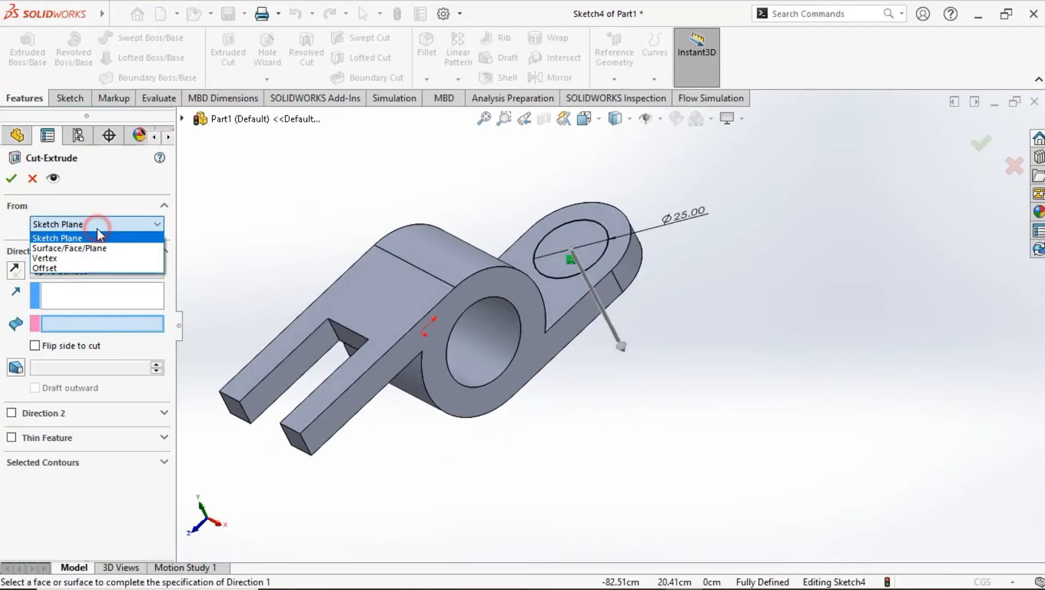
click(96, 229)
click(88, 269)
click(76, 296)
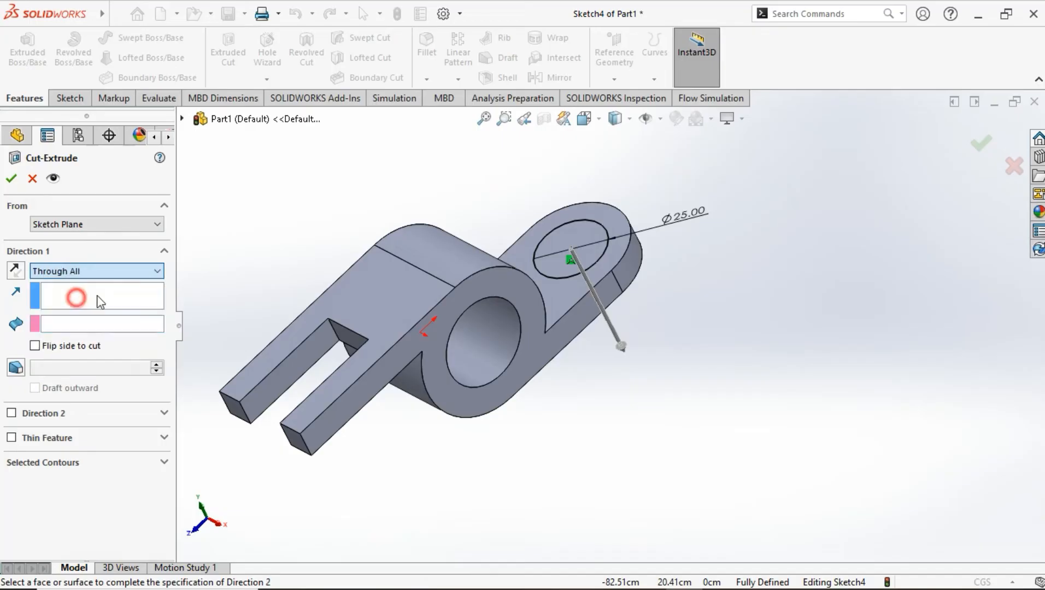
click(11, 178)
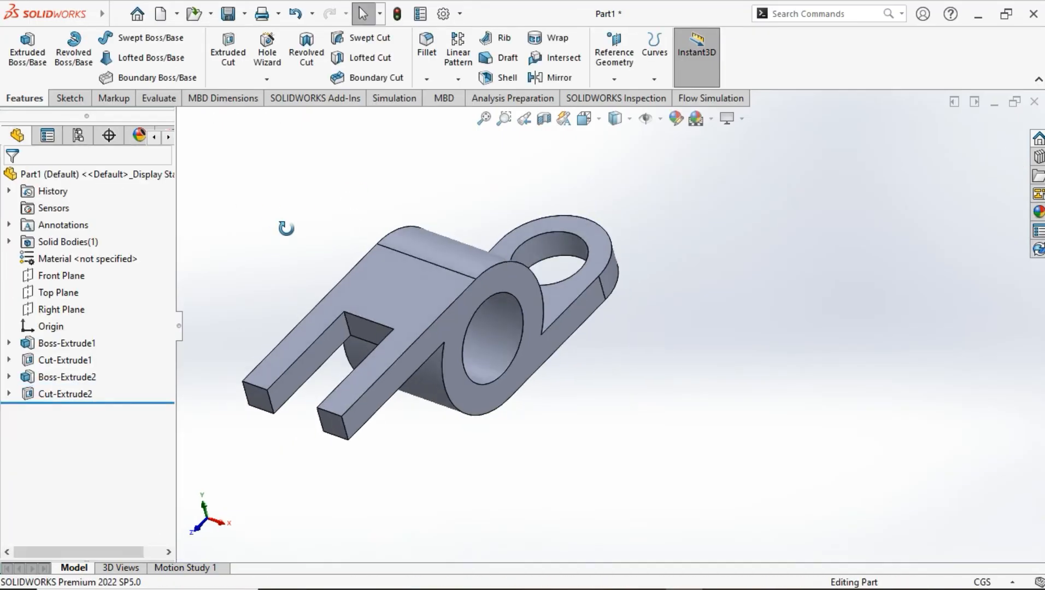
Apply a grey colour appearance to the features Boss-Extrude1 and Boss-Extrude2
middle_drag(286, 227, 328, 225)
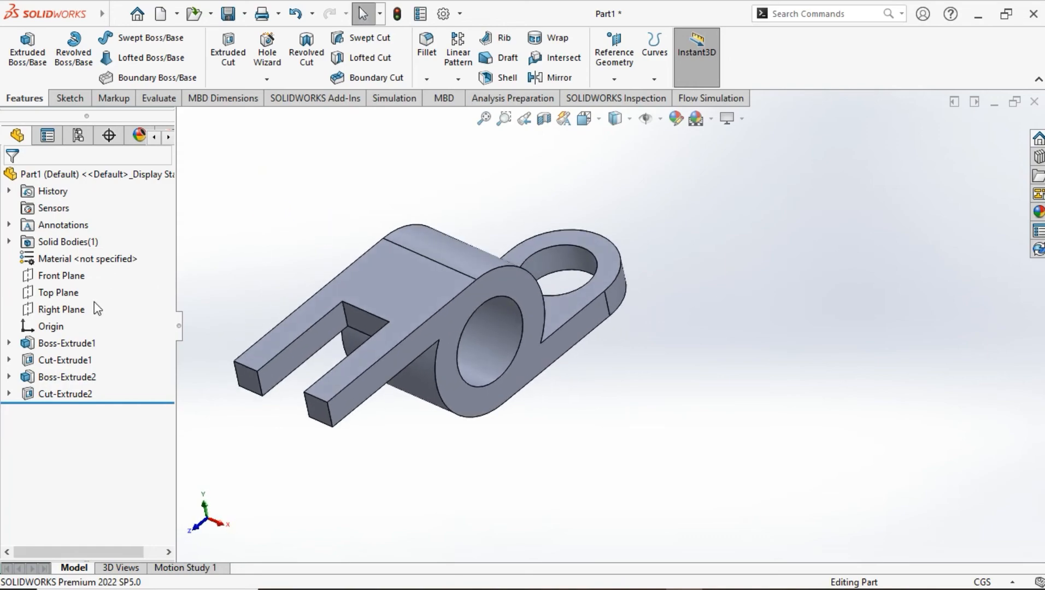
click(79, 343)
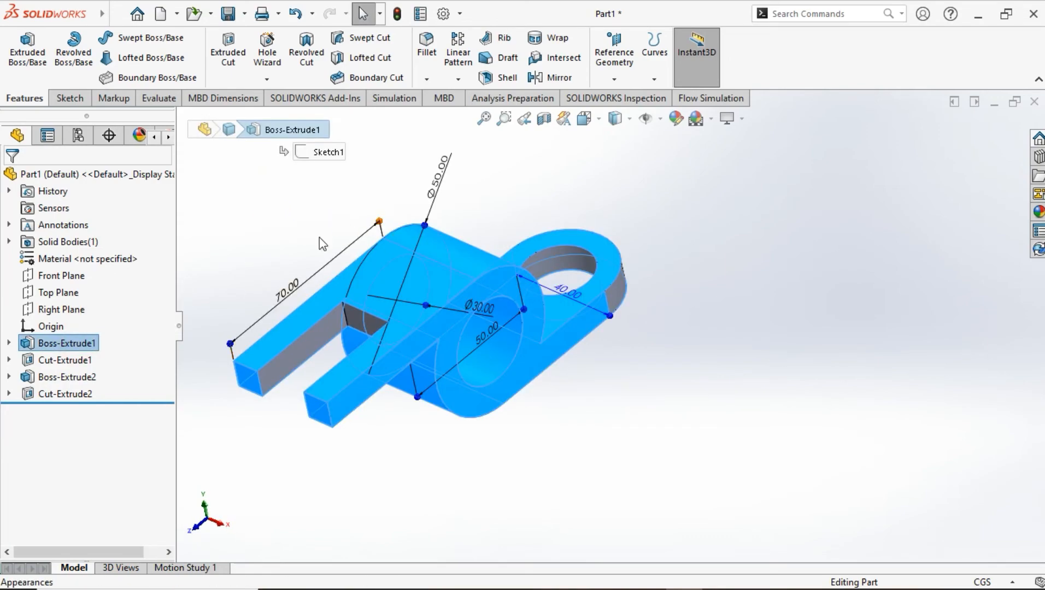
ctrl+click(80, 377)
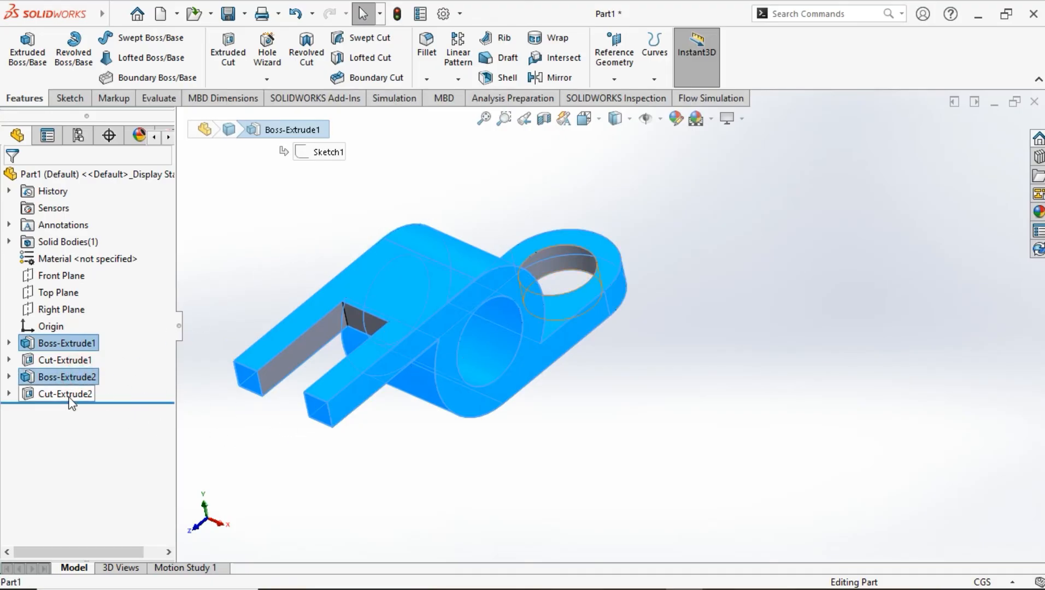
click(676, 118)
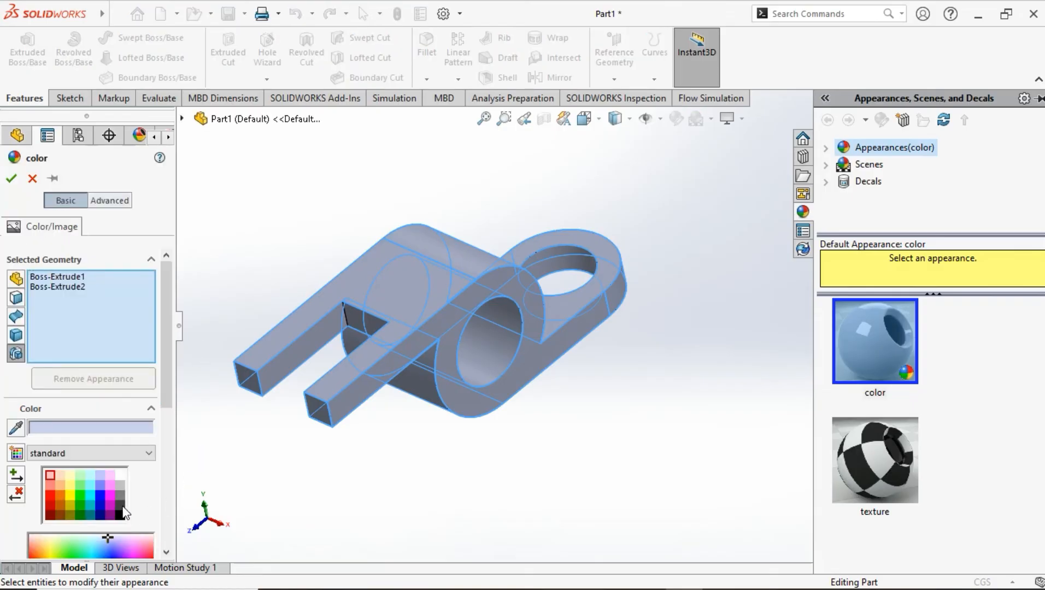
click(121, 512)
click(121, 495)
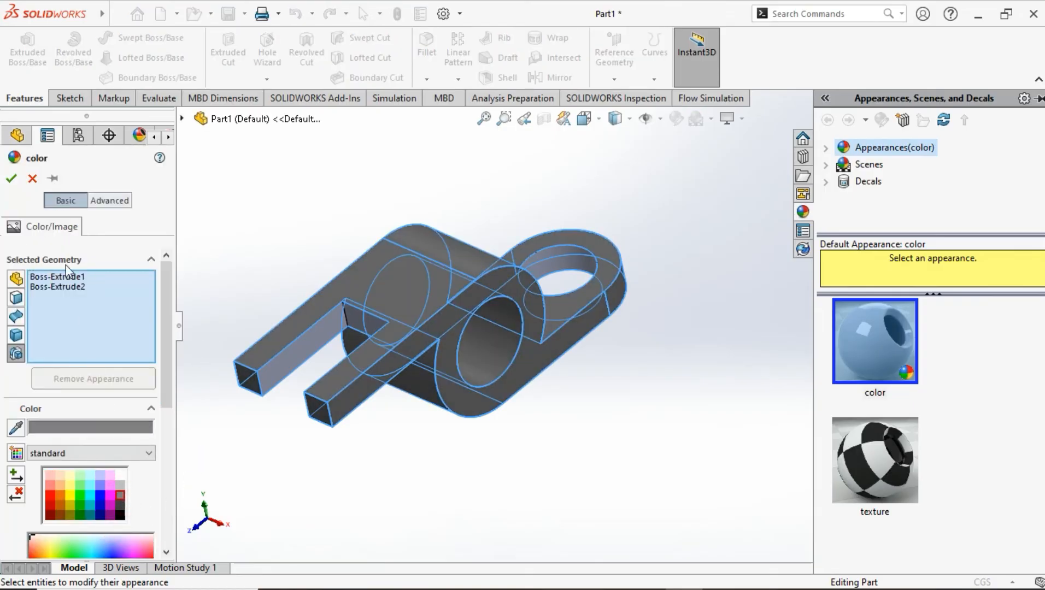
click(12, 179)
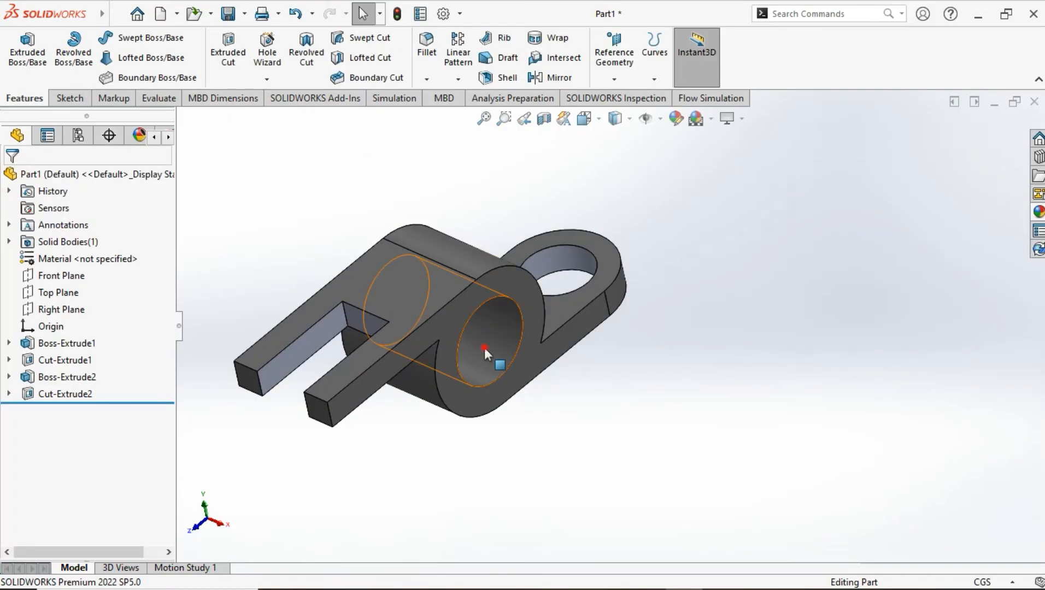
Apply a dark red colour appearance to the hub's bore face and the features Cut-Extrude1 and Cut-Extrude2
click(484, 347)
ctrl+click(65, 394)
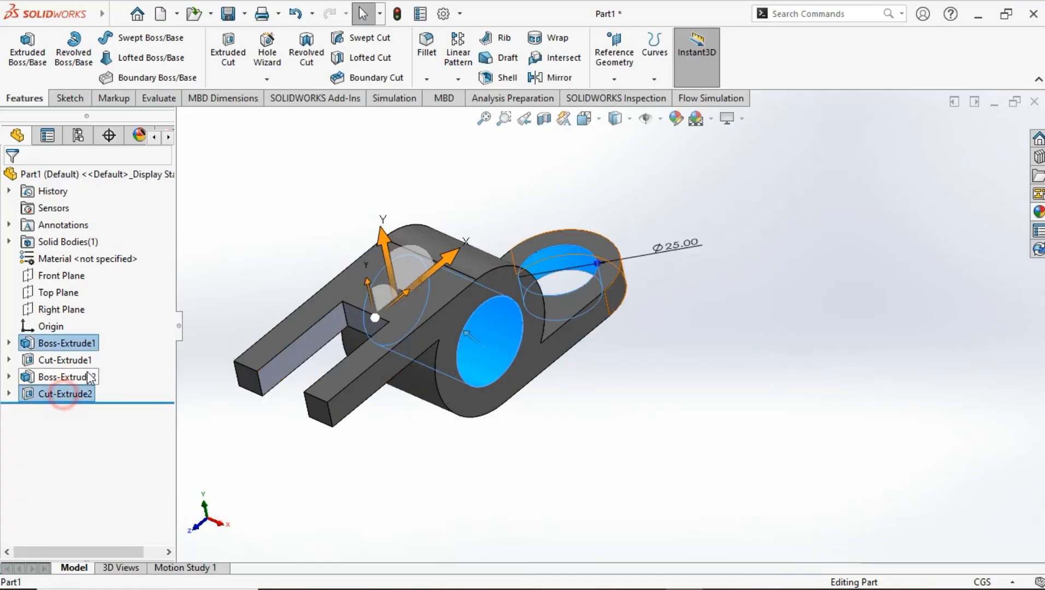
ctrl+click(85, 362)
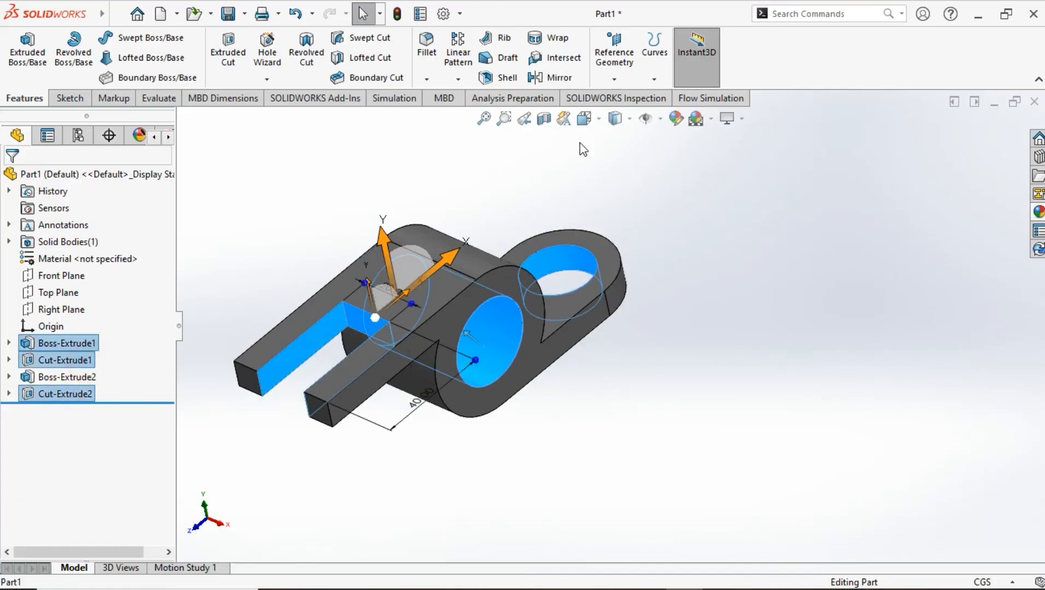
click(681, 124)
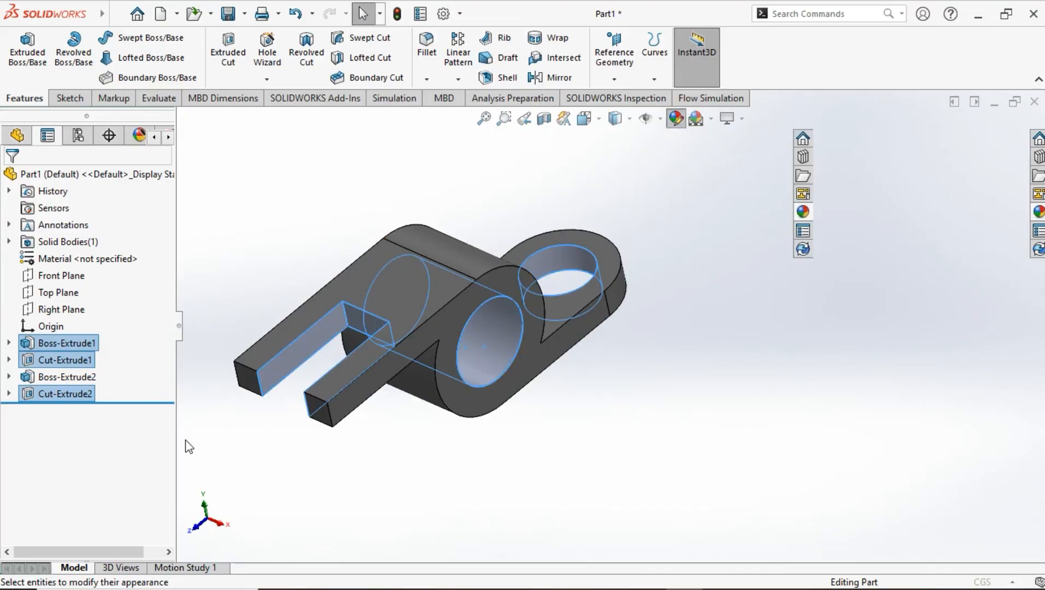
click(53, 506)
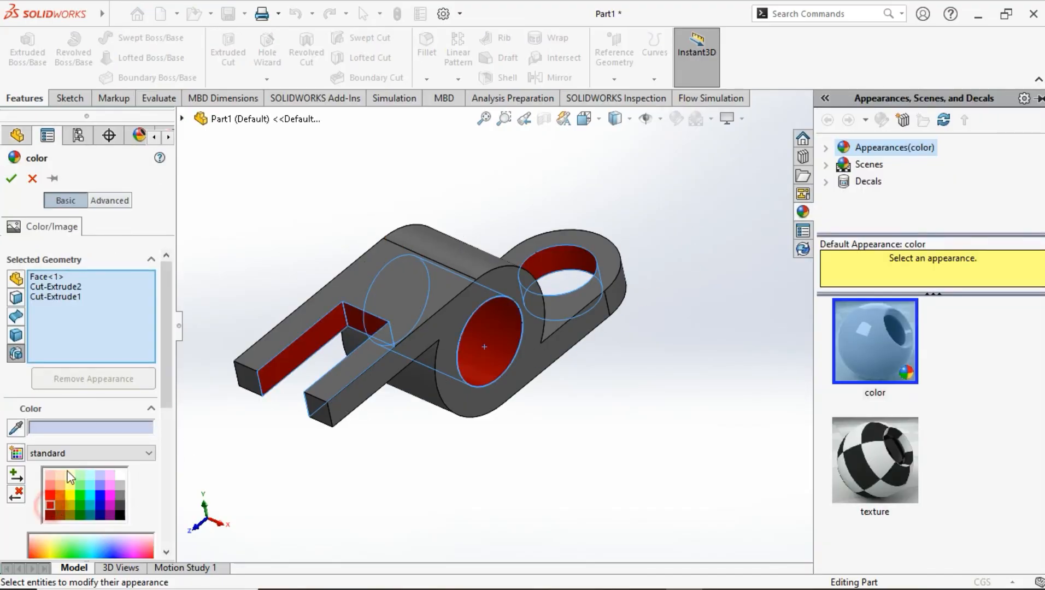
click(10, 178)
click(304, 200)
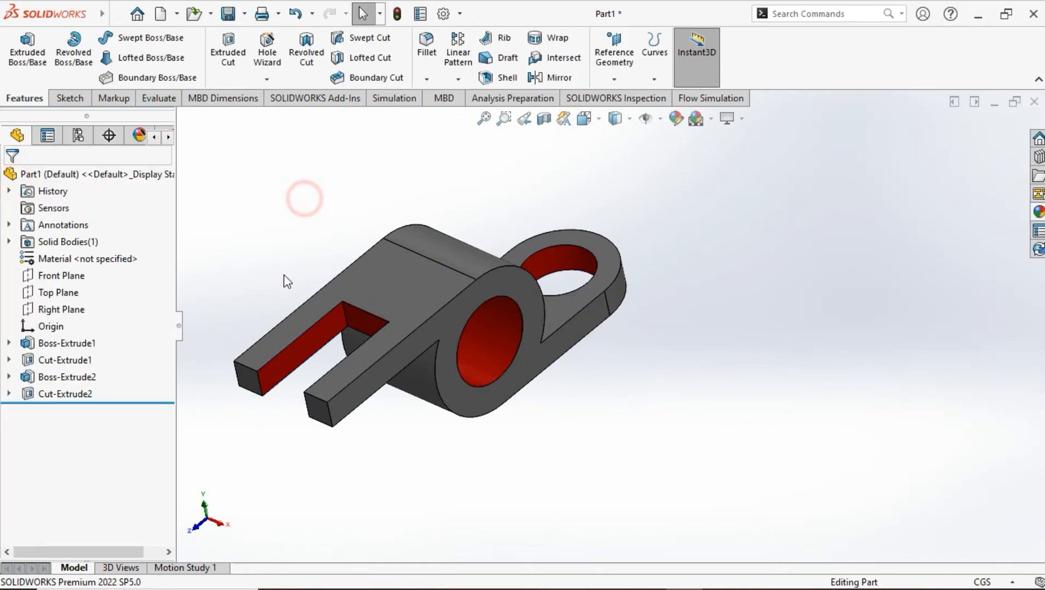
middle_drag(283, 274, 334, 348)
scroll(503, 350, down, 4)
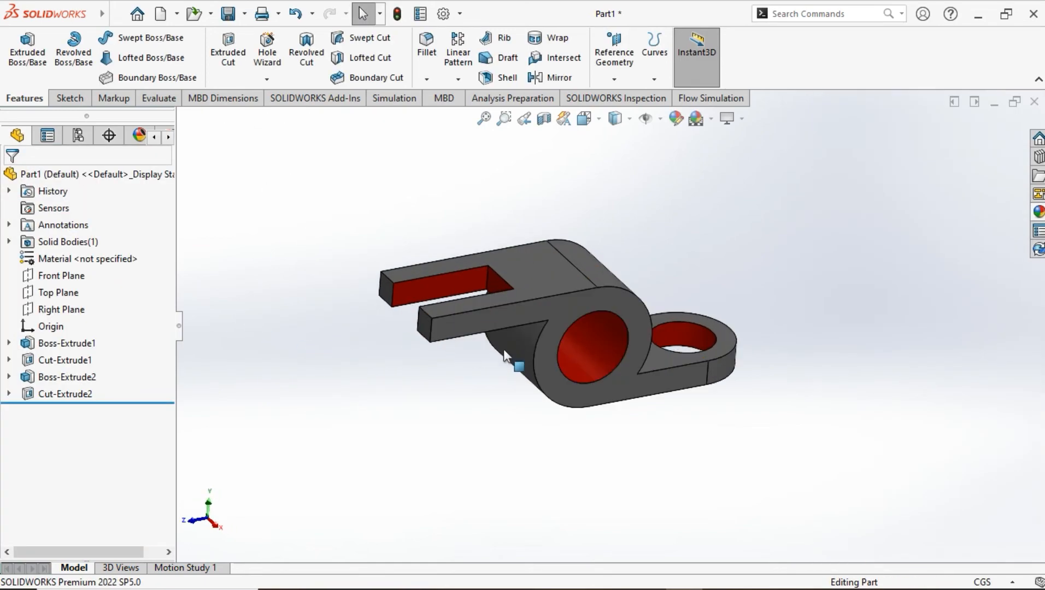